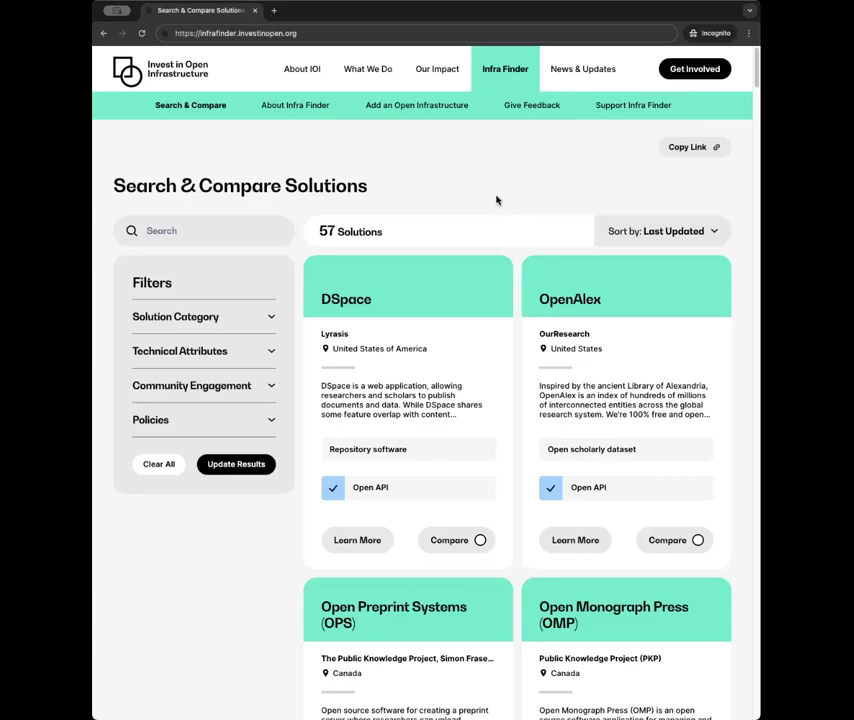
# Step: Glance at the sort options, view OpenAlex's details, then return to the solutions list
pyautogui.click(716, 232)
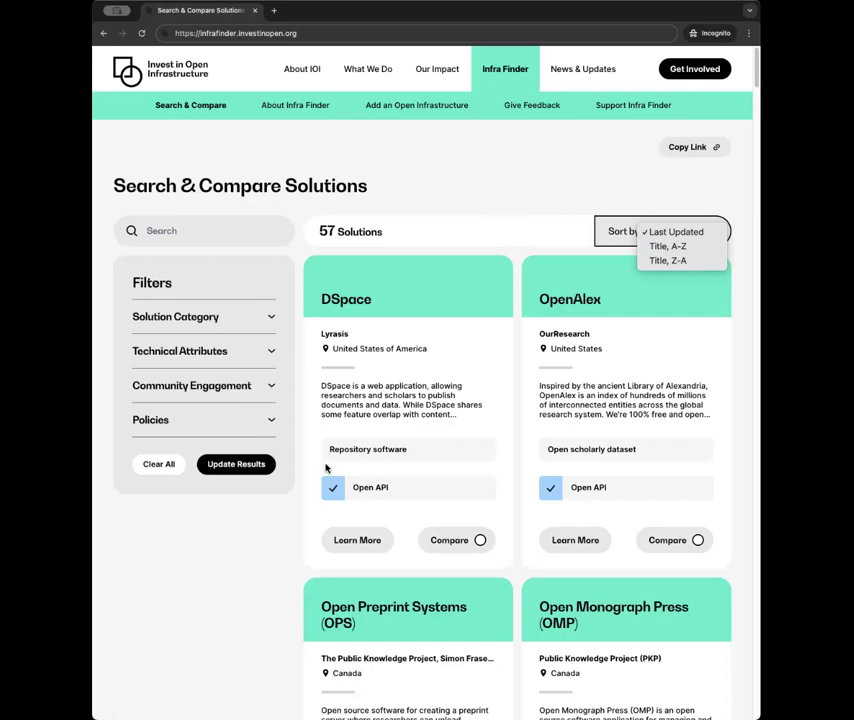
pyautogui.click(575, 543)
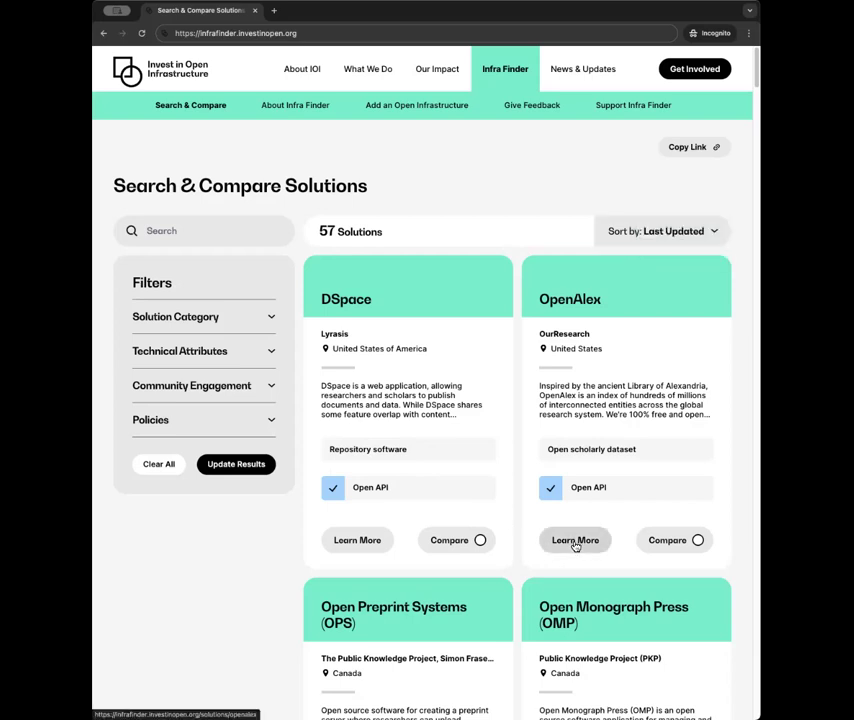
pyautogui.click(575, 542)
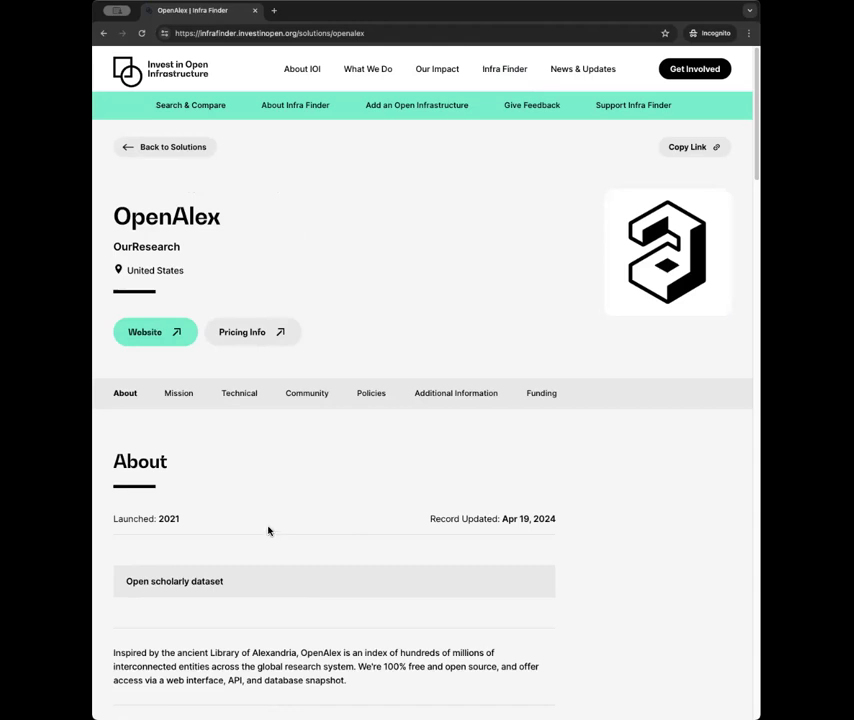
pyautogui.click(154, 150)
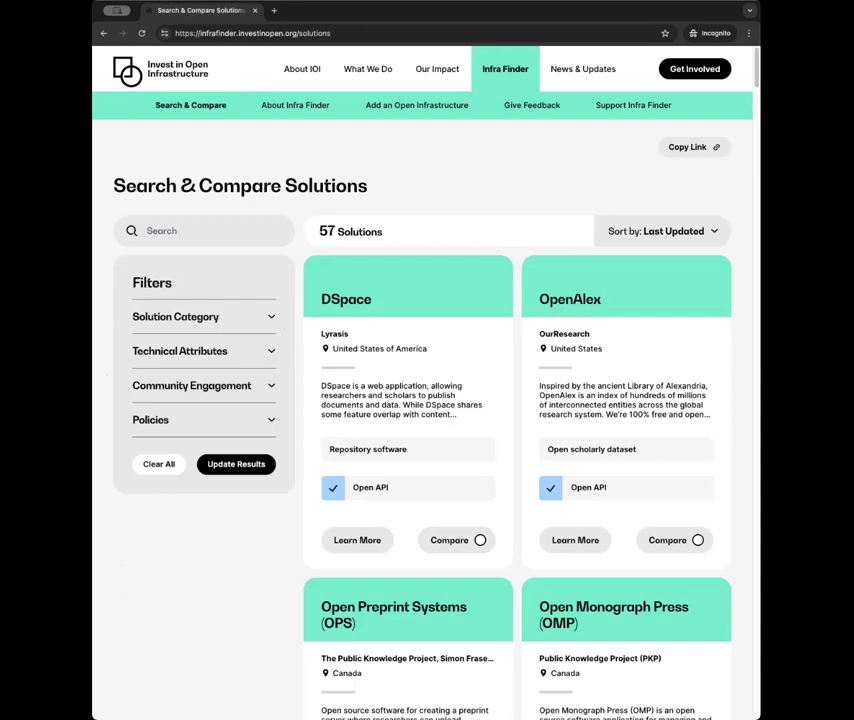
# Step: Search the solutions for Islandora ('oslandora'), then clear the search to show all solutions
pyautogui.click(165, 231)
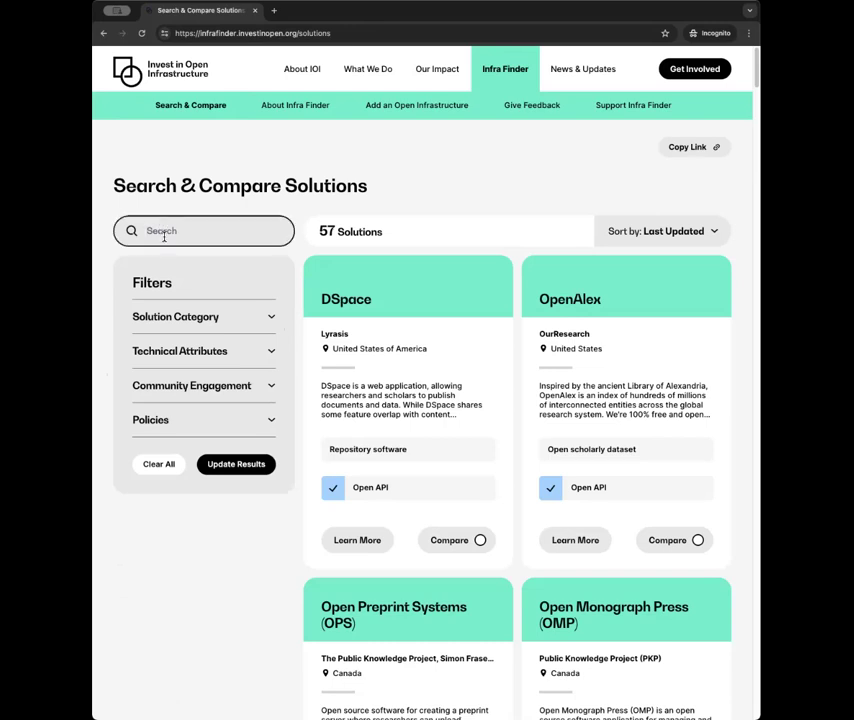
pyautogui.write('osla')
pyautogui.write('ndora')
pyautogui.press('Return')
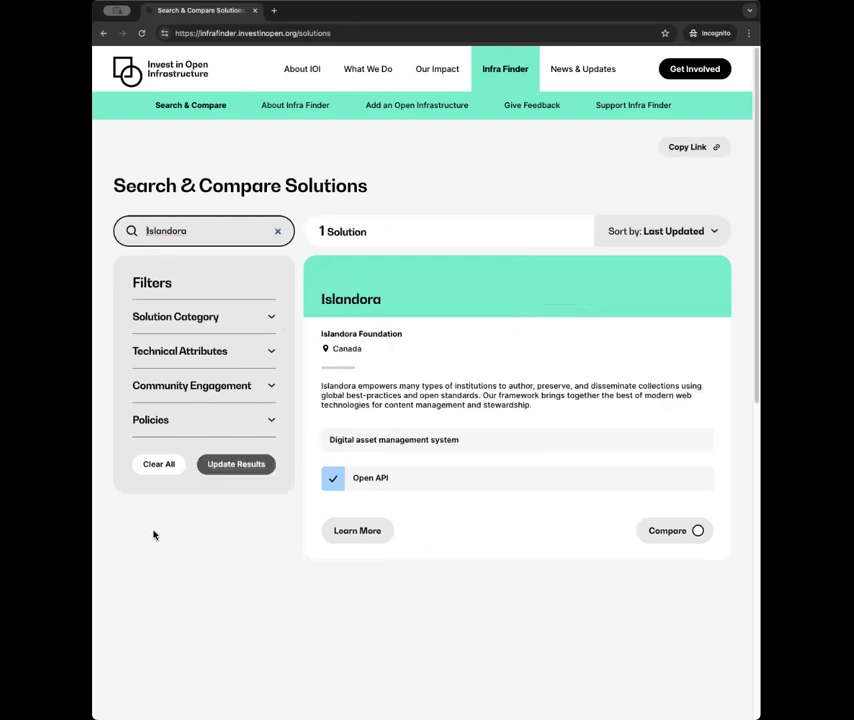
pyautogui.click(160, 474)
pyautogui.click(160, 474)
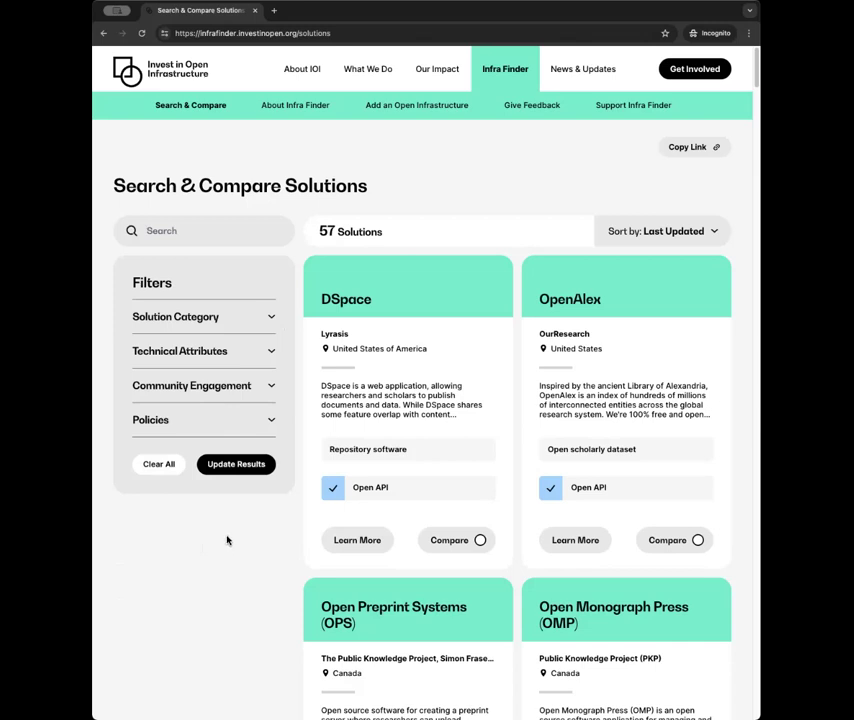
# Step: Filter the Solution Category to Repository service and Repository software
pyautogui.click(270, 318)
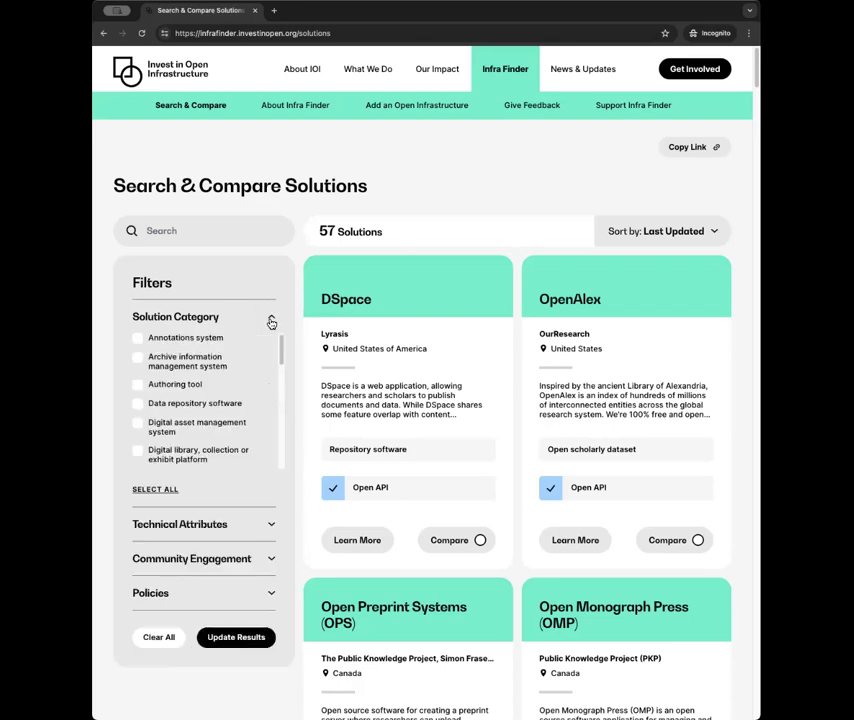
pyautogui.scroll(-3, 192, 459)
pyautogui.scroll(-2, 192, 458)
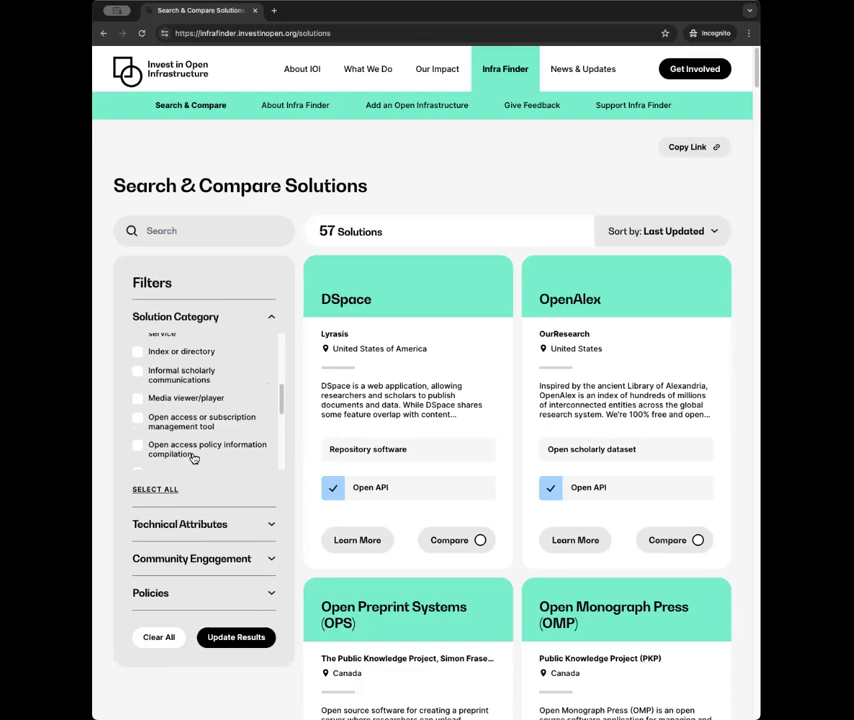
pyautogui.scroll(-3, 194, 456)
pyautogui.scroll(-3, 194, 456)
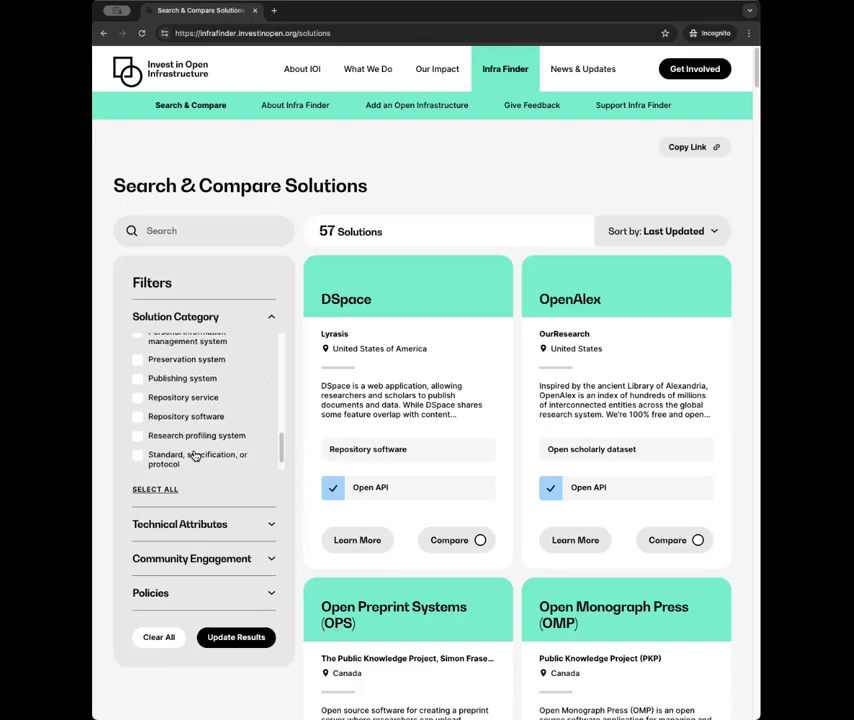
pyautogui.click(183, 400)
pyautogui.click(184, 417)
# Step: Require Actively Maintained, Open Code Repository and Technical Documentation under Technical Attributes
pyautogui.click(272, 525)
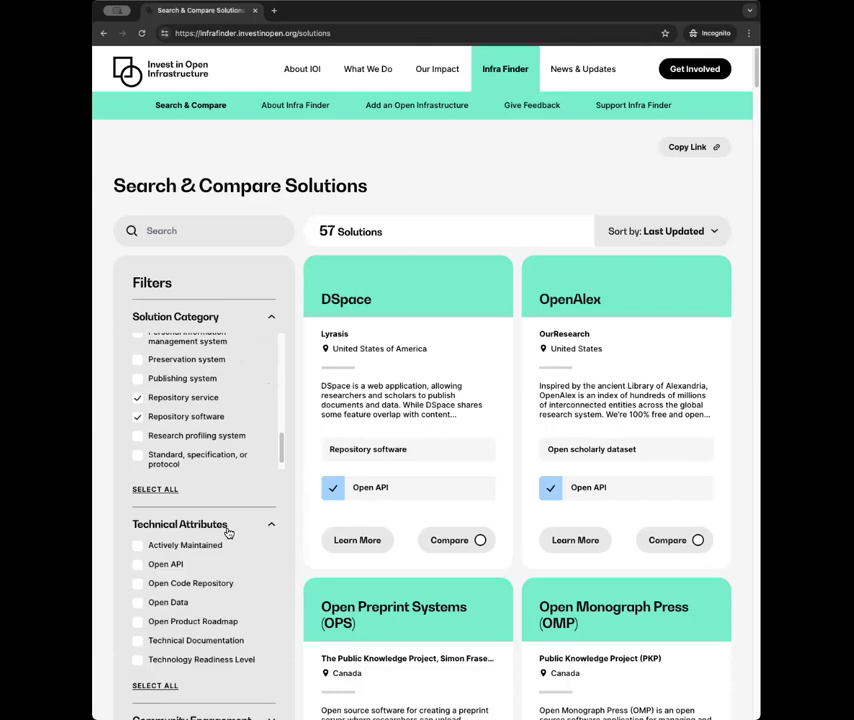
pyautogui.scroll(-3, 228, 530)
pyautogui.click(162, 385)
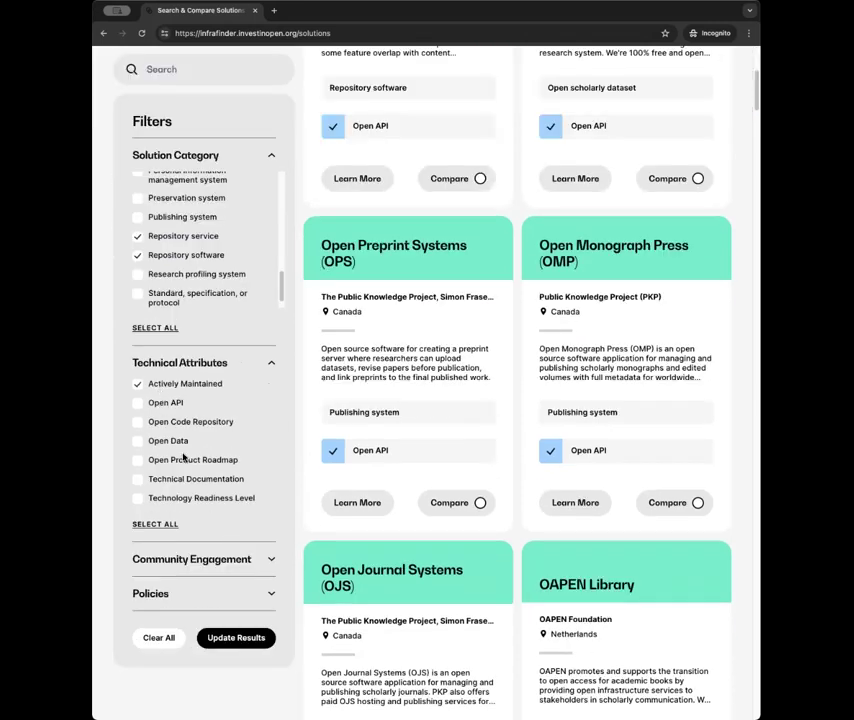
pyautogui.click(160, 422)
pyautogui.click(174, 479)
# Step: Require a Code Of Conduct and a Community Engagement Statement under Community Engagement
pyautogui.click(271, 559)
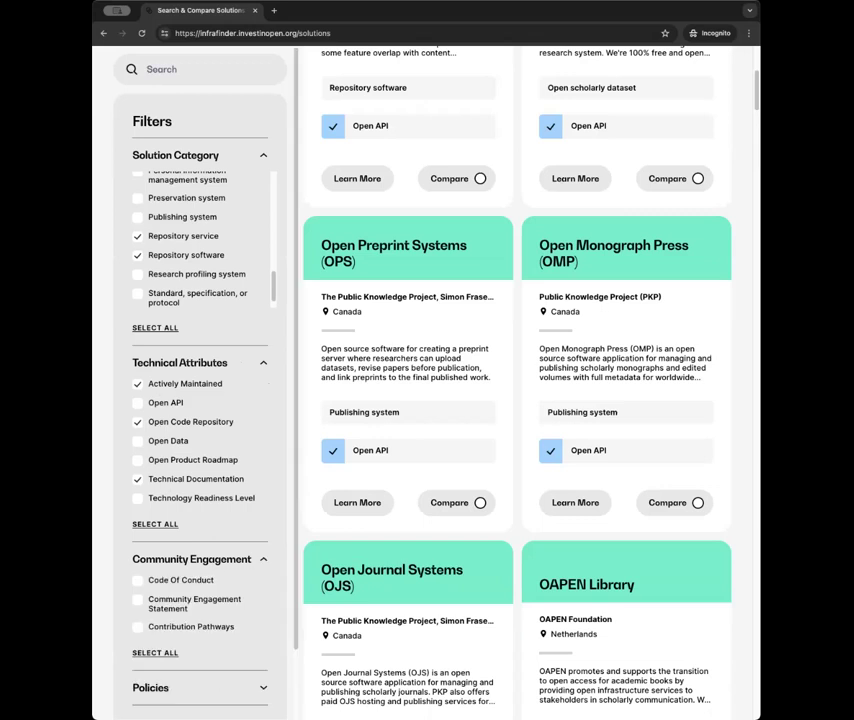
pyautogui.scroll(-1, 185, 509)
pyautogui.click(180, 504)
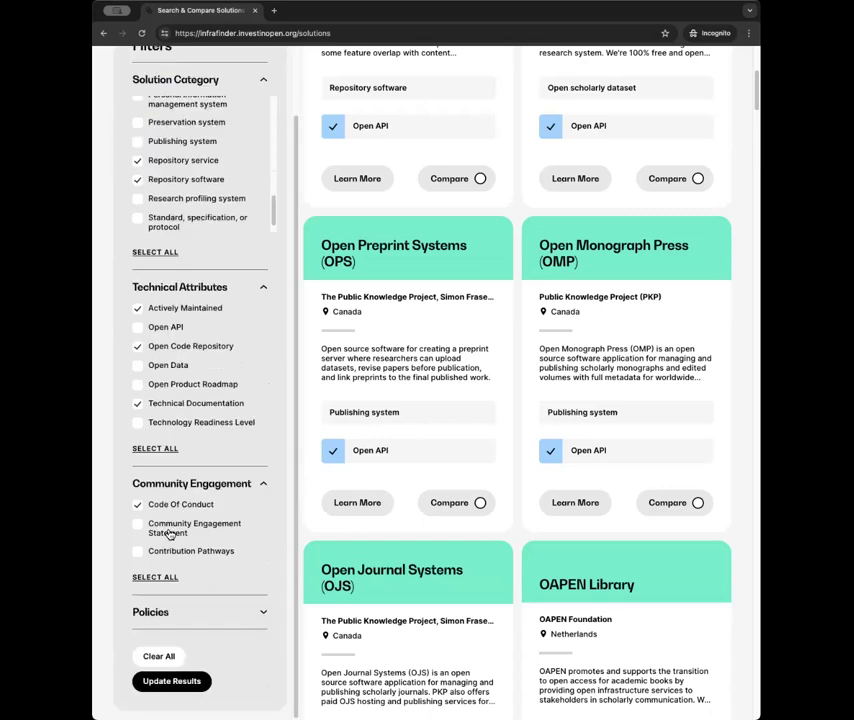
pyautogui.click(170, 535)
# Step: Drop the Open Code Repository requirement from the Technical Attributes filters
pyautogui.click(263, 292)
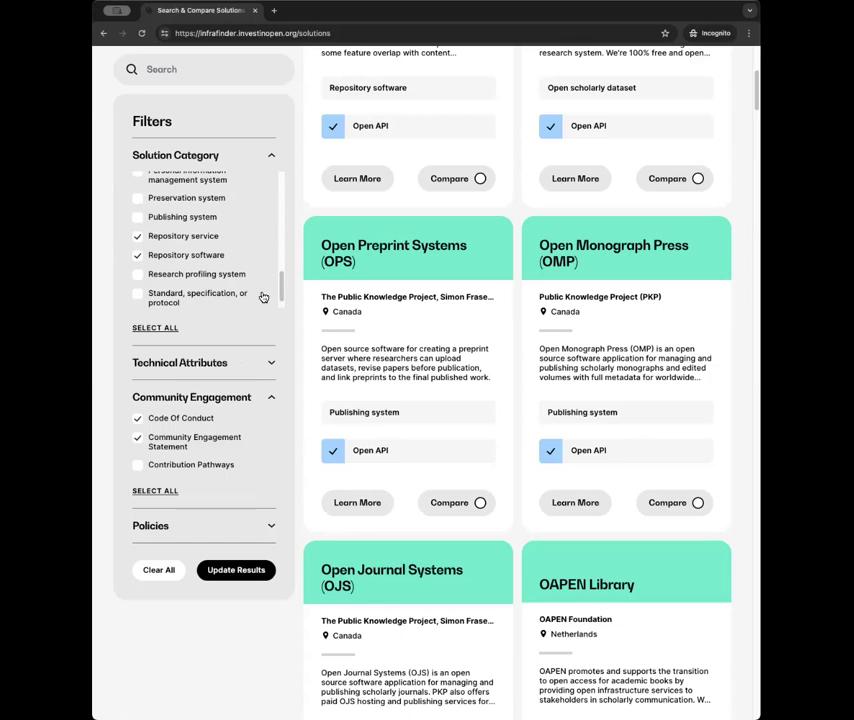
pyautogui.click(271, 363)
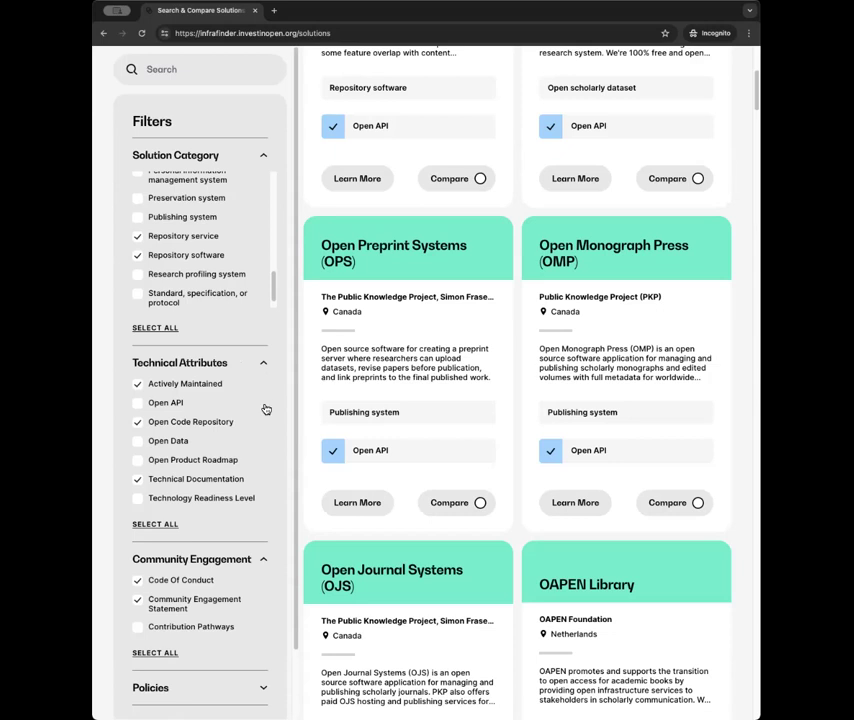
pyautogui.click(205, 429)
pyautogui.scroll(-2, 200, 400)
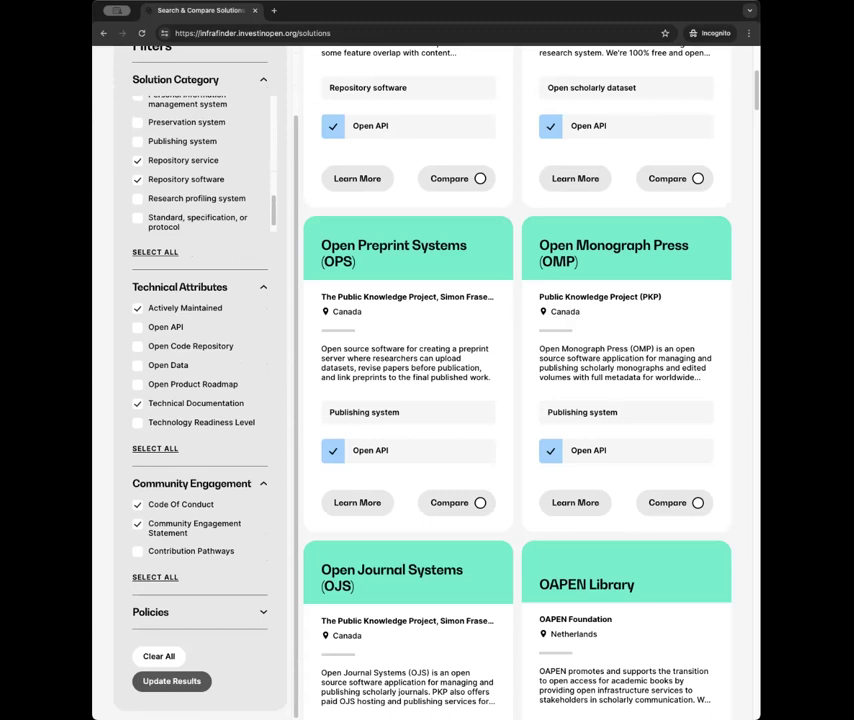
# Step: Copy a shareable link to the 15 filtered results, led by DSpace and medRxiv
pyautogui.scroll(1, 481, 367)
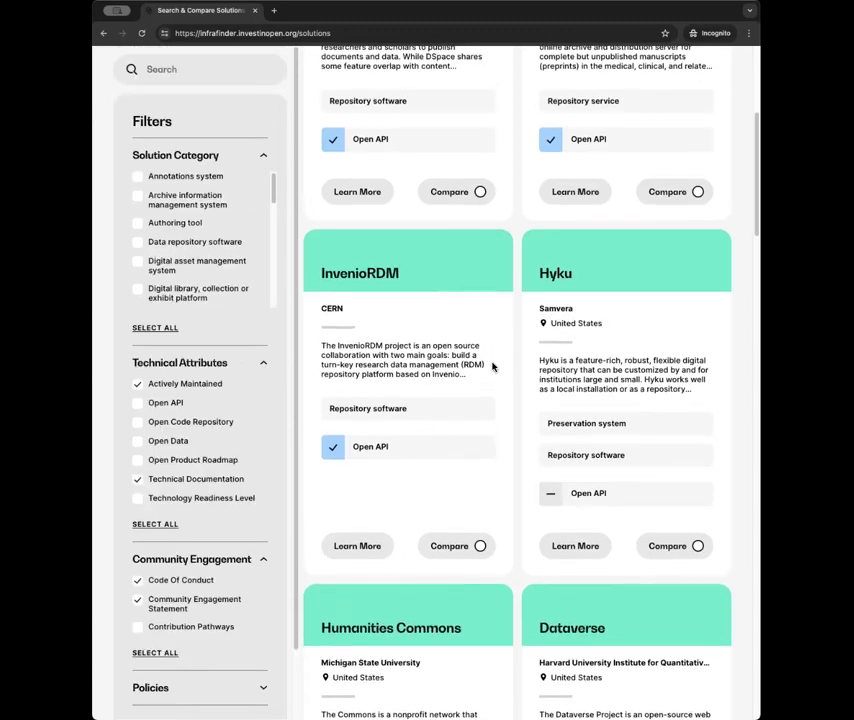
pyautogui.scroll(2, 492, 367)
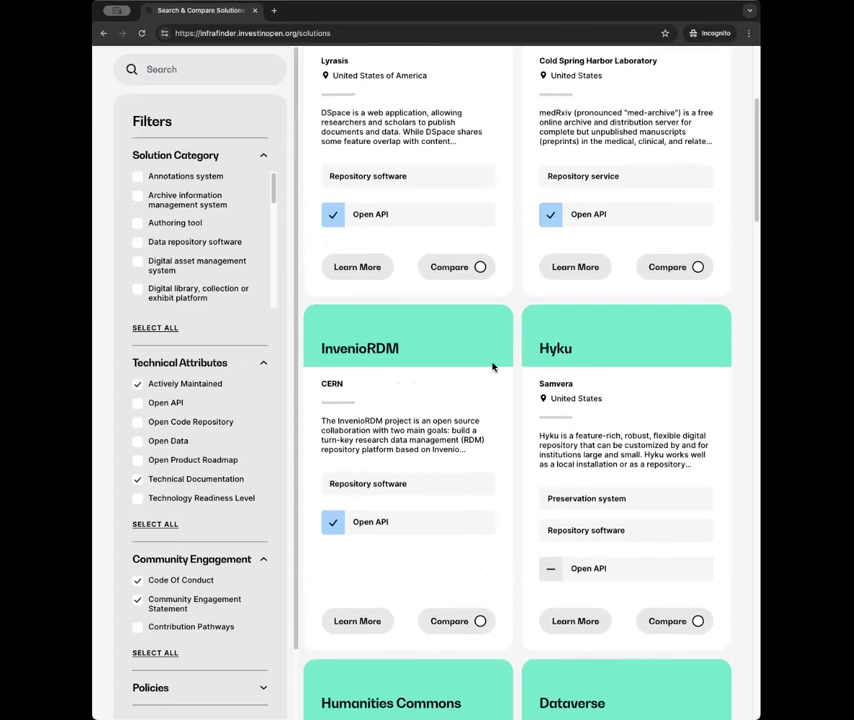
pyautogui.scroll(3, 490, 367)
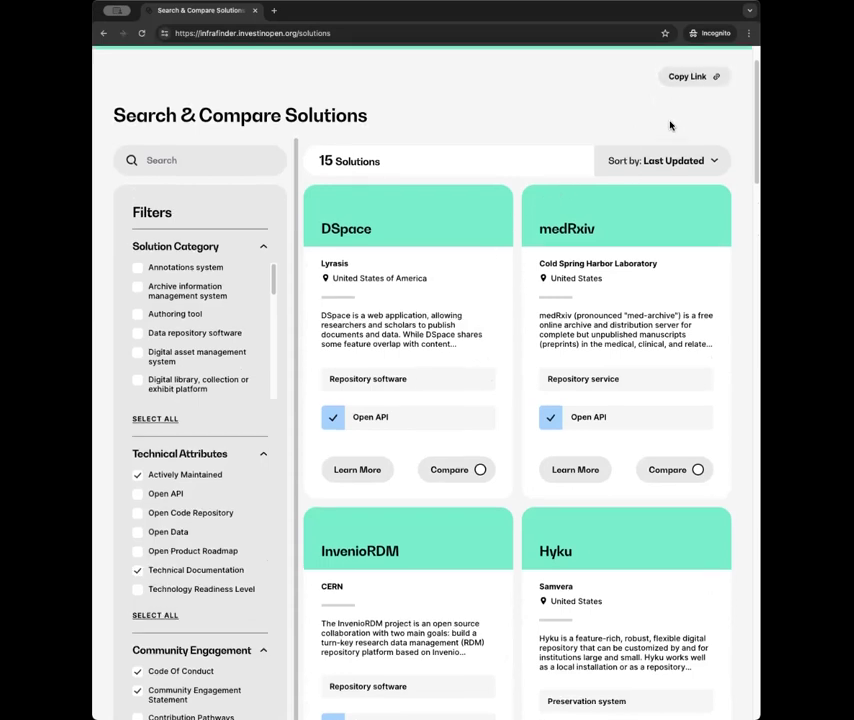
pyautogui.scroll(1, 675, 126)
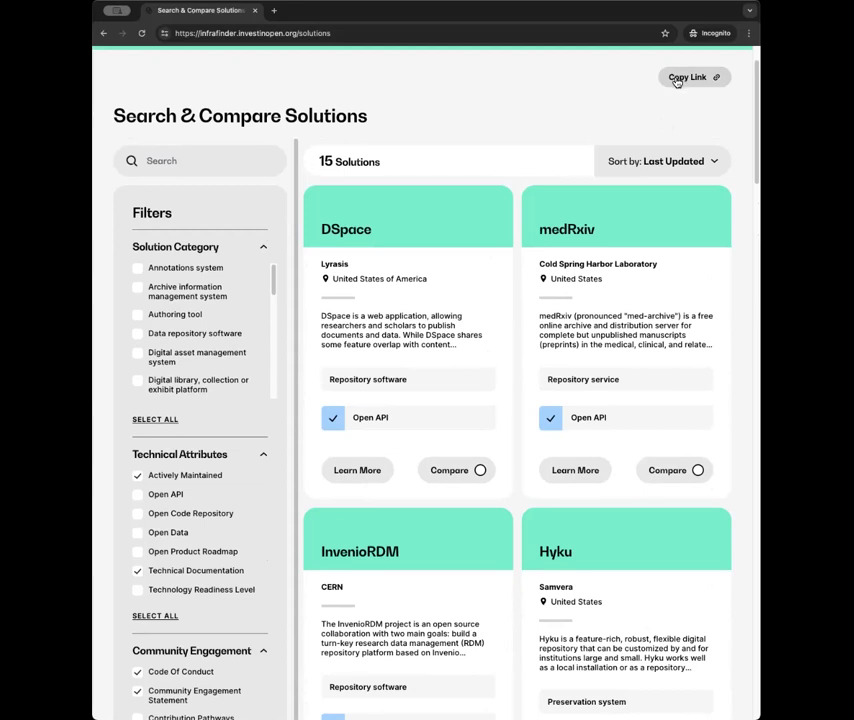
pyautogui.click(676, 83)
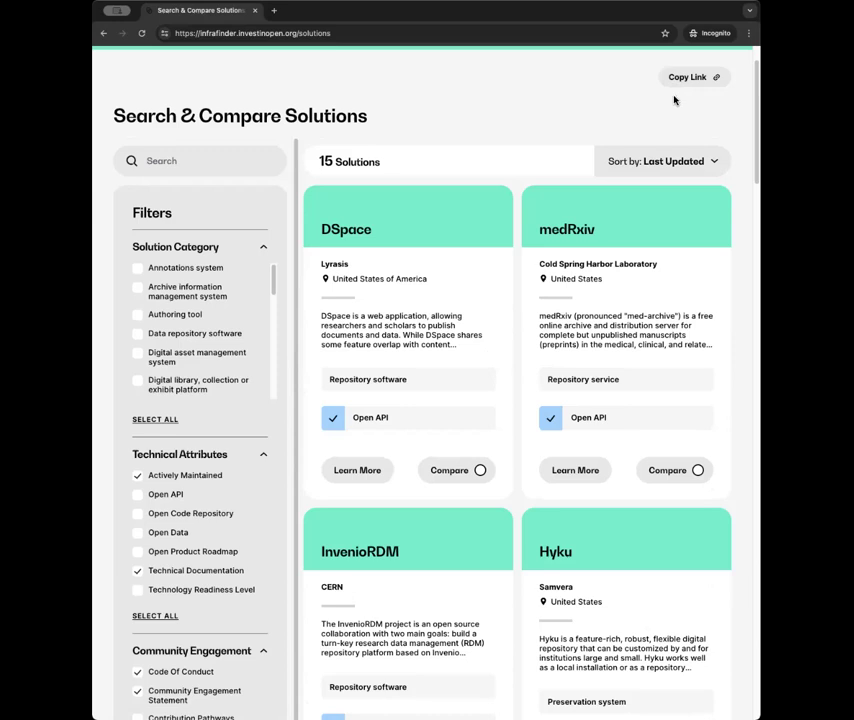
# Step: Add InvenioRDM and Fedora to the comparison
pyautogui.click(560, 131)
pyautogui.scroll(-5, 495, 450)
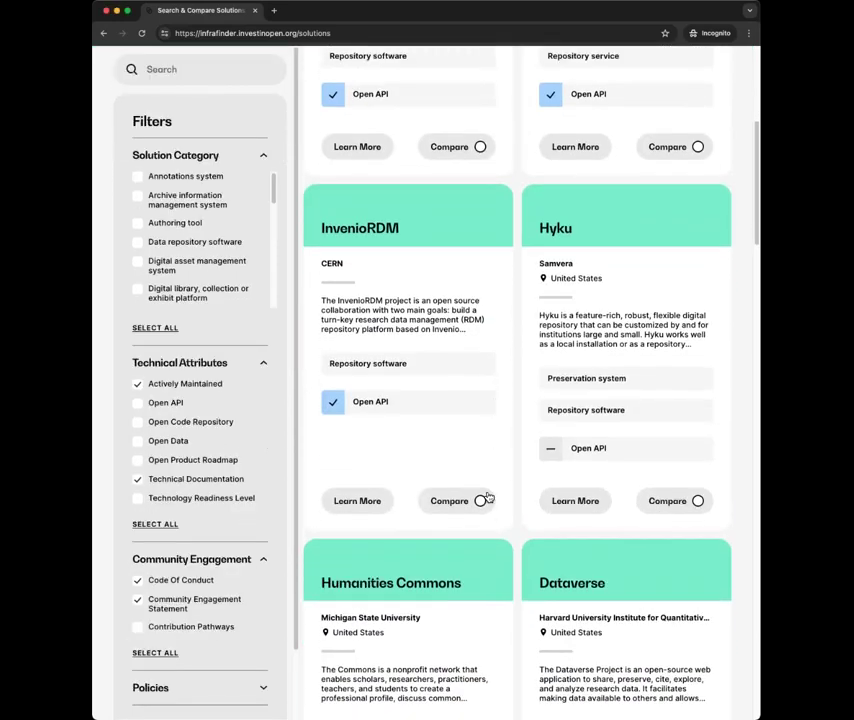
pyautogui.click(481, 500)
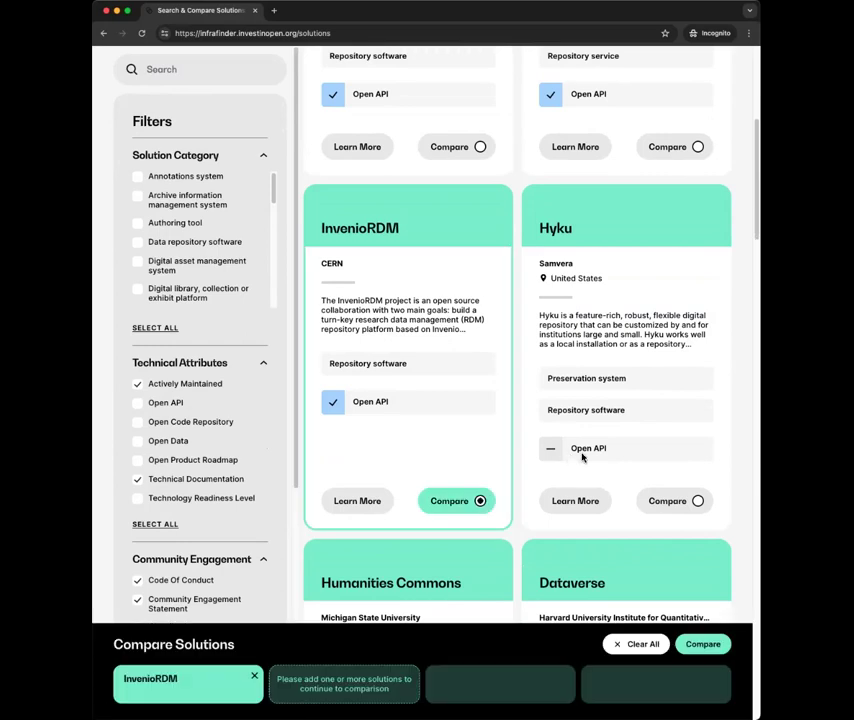
pyautogui.scroll(-1, 583, 457)
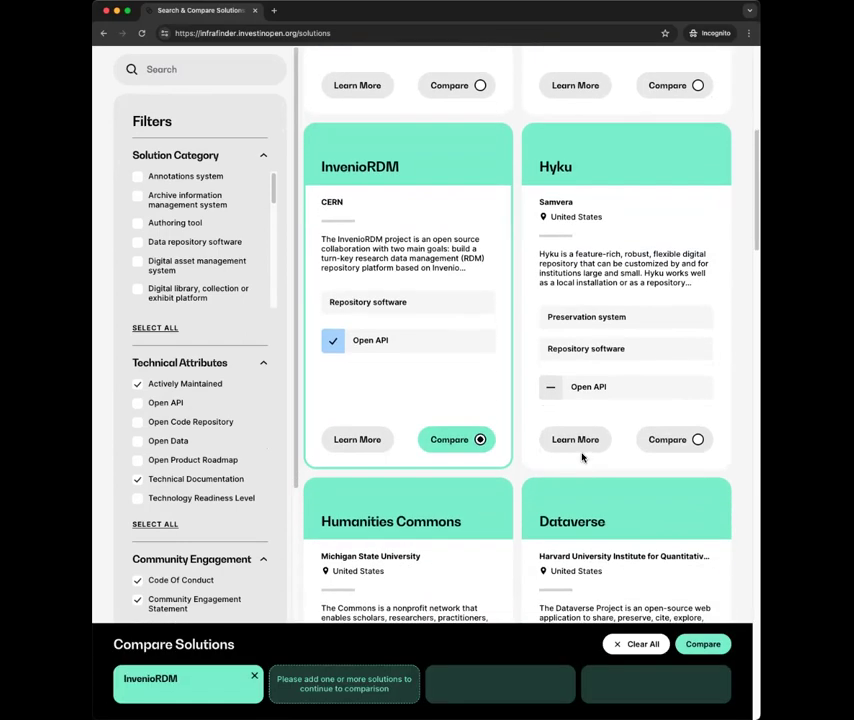
pyautogui.scroll(-4, 583, 457)
pyautogui.scroll(-3, 581, 457)
pyautogui.scroll(-3, 581, 457)
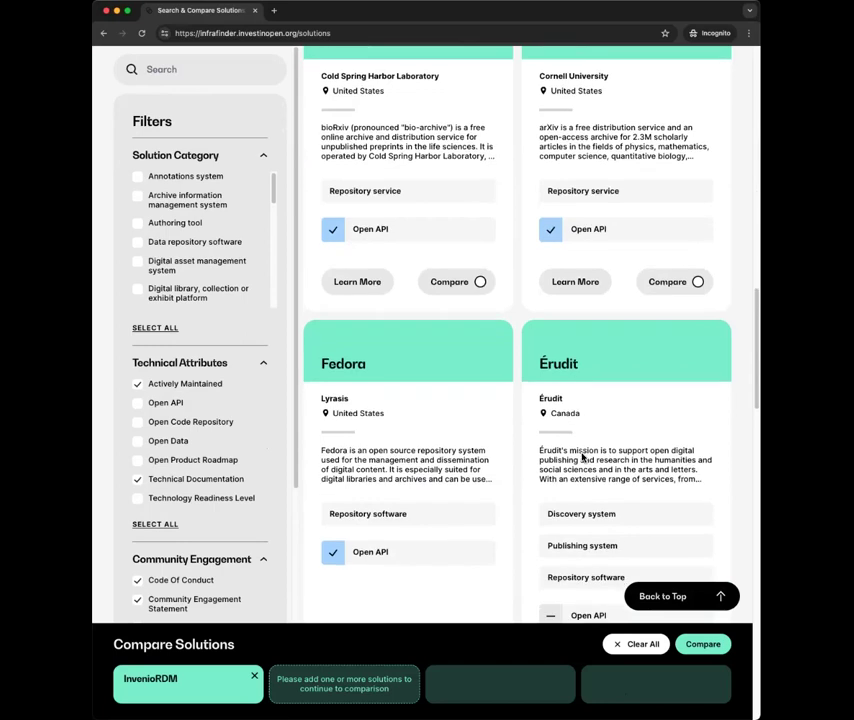
pyautogui.scroll(-3, 503, 455)
pyautogui.click(460, 453)
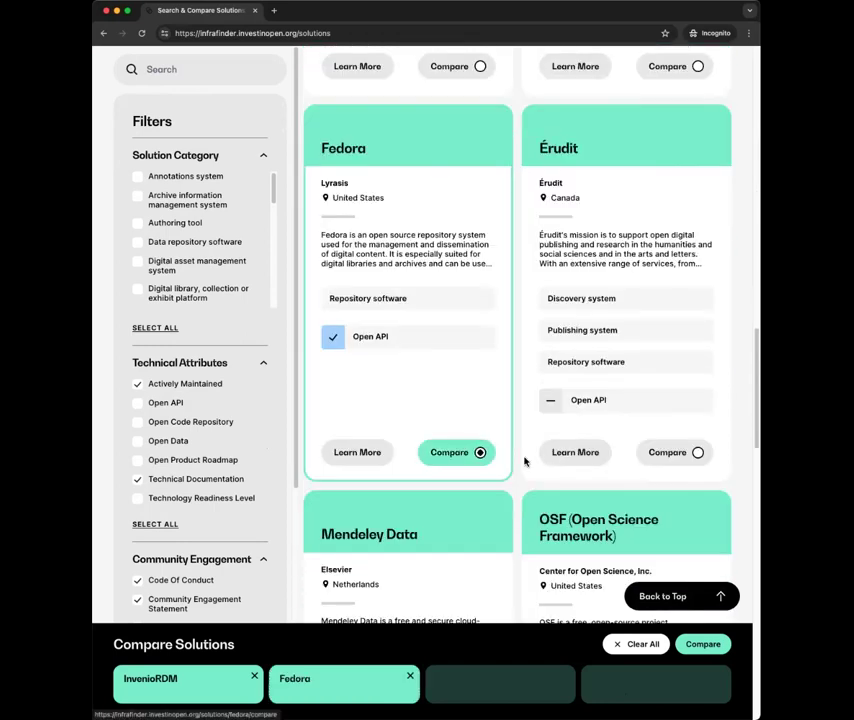
# Step: Add Zenodo and Dataverse to the comparison as well
pyautogui.scroll(-1, 549, 478)
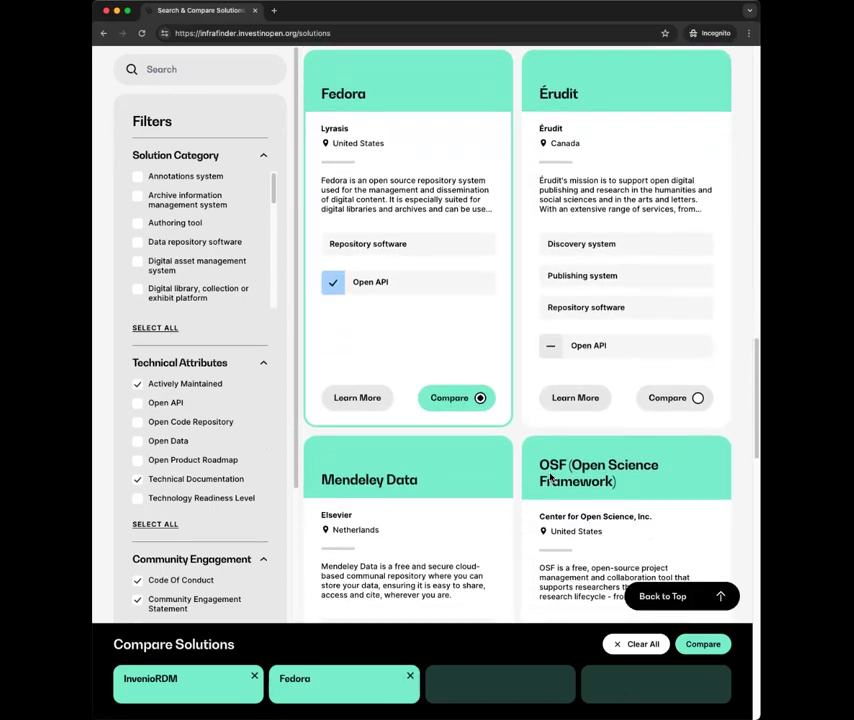
pyautogui.scroll(-4, 549, 478)
pyautogui.scroll(3, 549, 476)
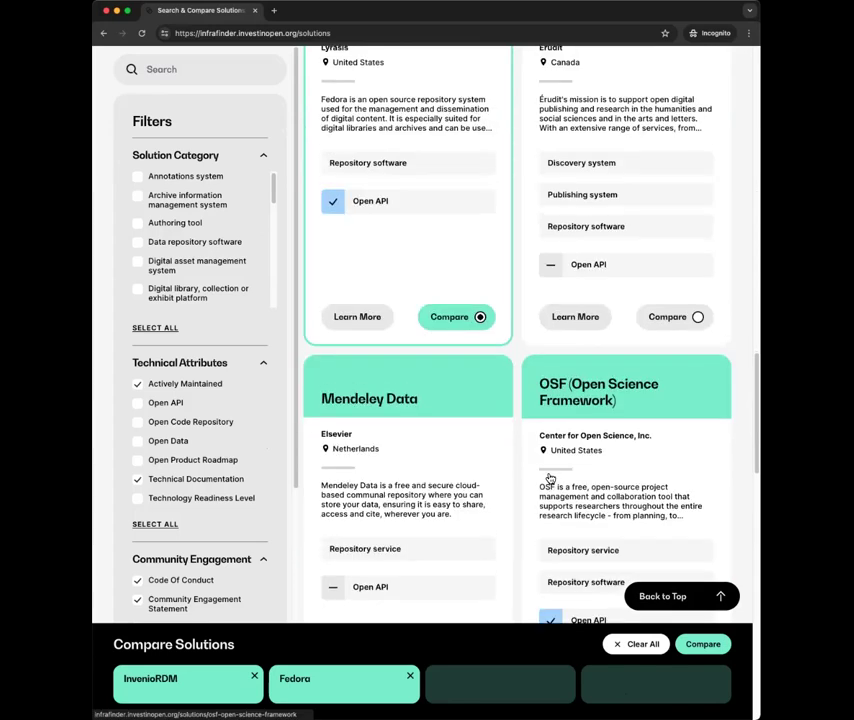
pyautogui.scroll(-2, 551, 480)
pyautogui.scroll(-2, 492, 472)
pyautogui.scroll(-2, 492, 472)
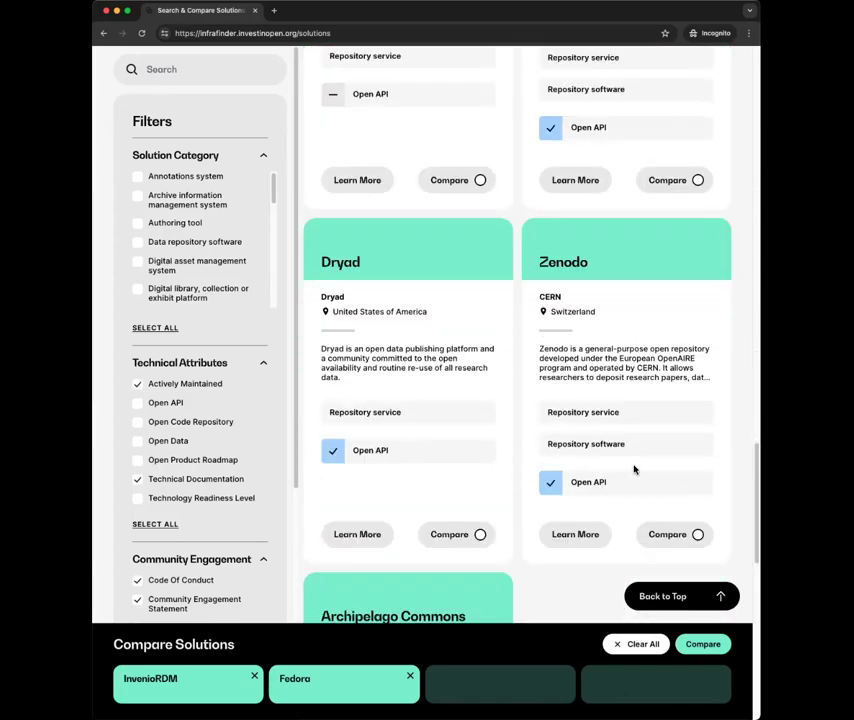
pyautogui.click(666, 536)
pyautogui.scroll(5, 640, 267)
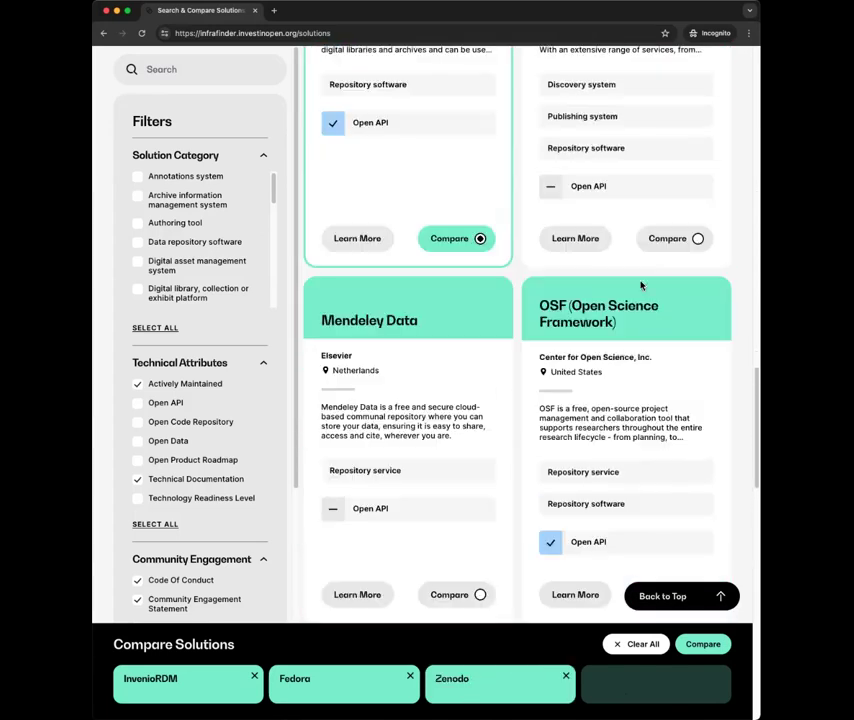
pyautogui.scroll(2, 606, 267)
pyautogui.scroll(2, 580, 230)
pyautogui.scroll(4, 574, 217)
pyautogui.scroll(2, 556, 222)
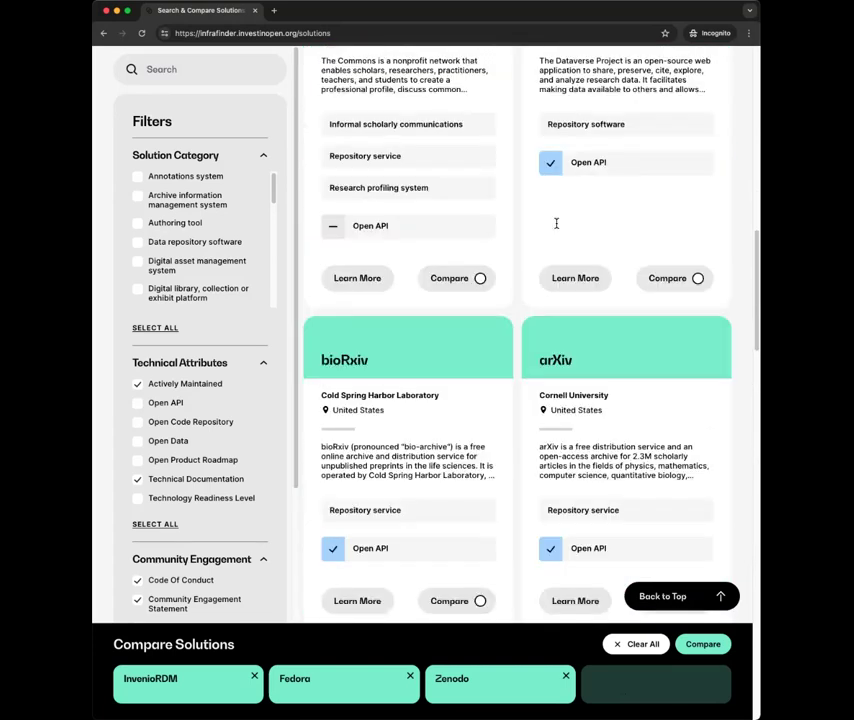
pyautogui.scroll(2, 554, 226)
pyautogui.scroll(1, 555, 220)
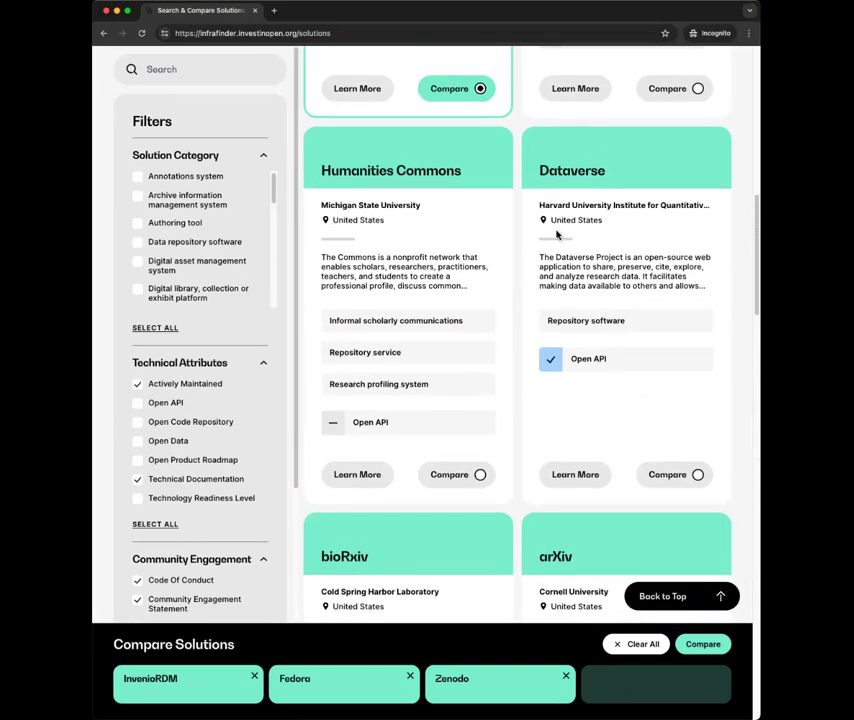
pyautogui.click(650, 487)
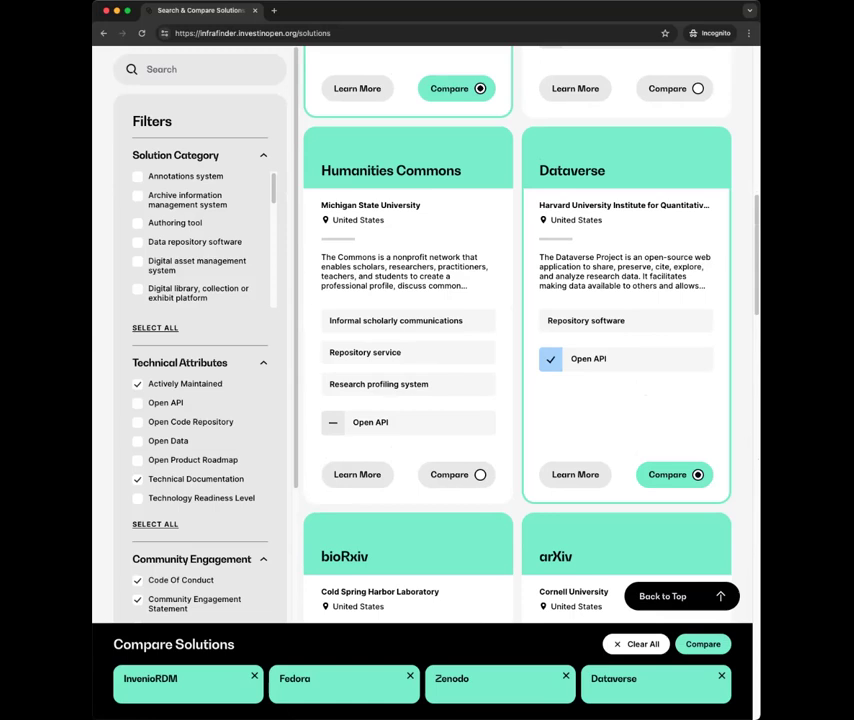
# Step: Remove Zenodo from the Compare tray and add DSpace in its place
pyautogui.click(565, 675)
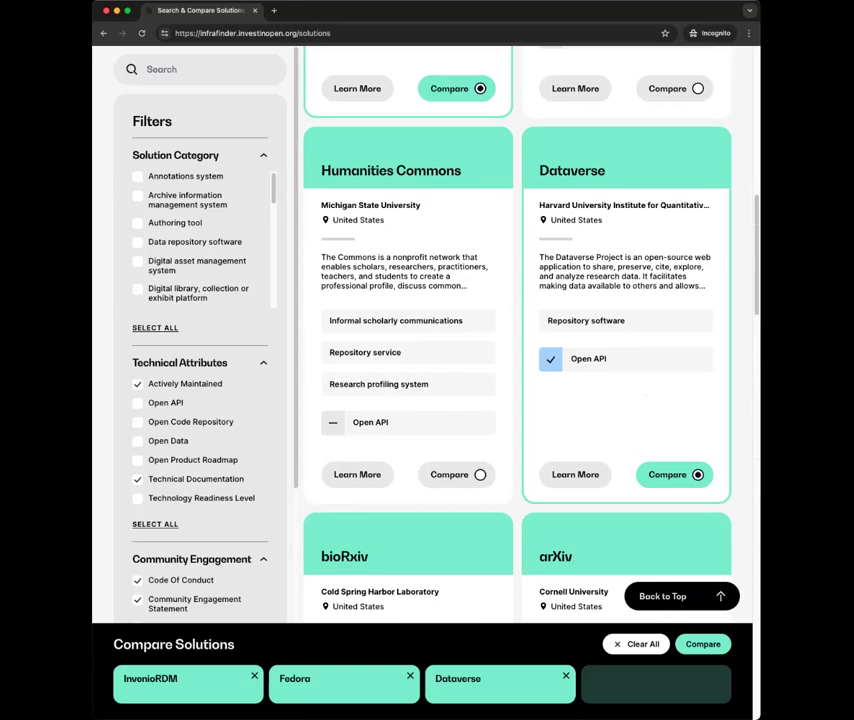
pyautogui.scroll(4, 456, 545)
pyautogui.scroll(3, 456, 545)
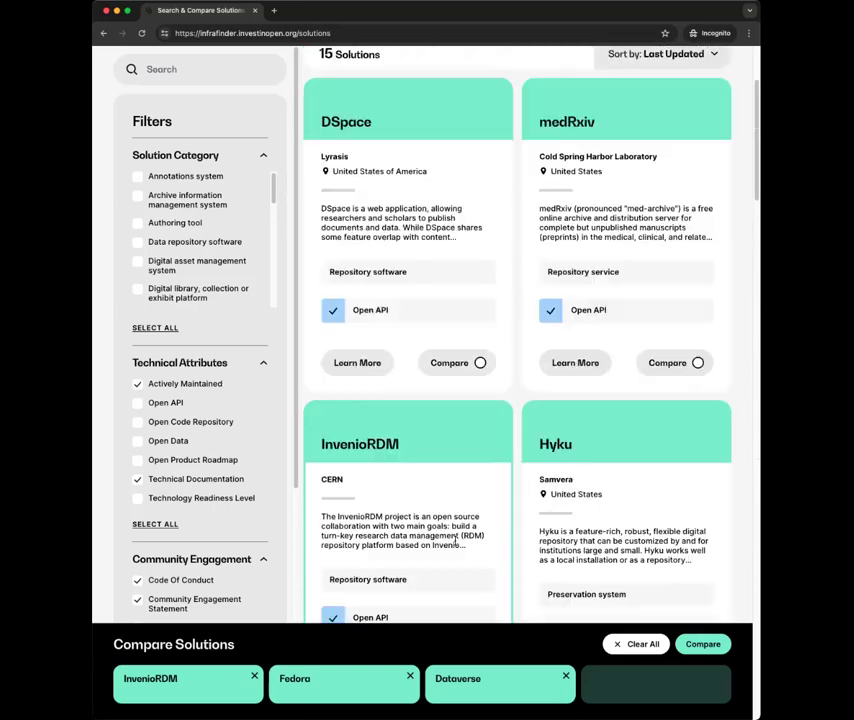
pyautogui.scroll(2, 456, 541)
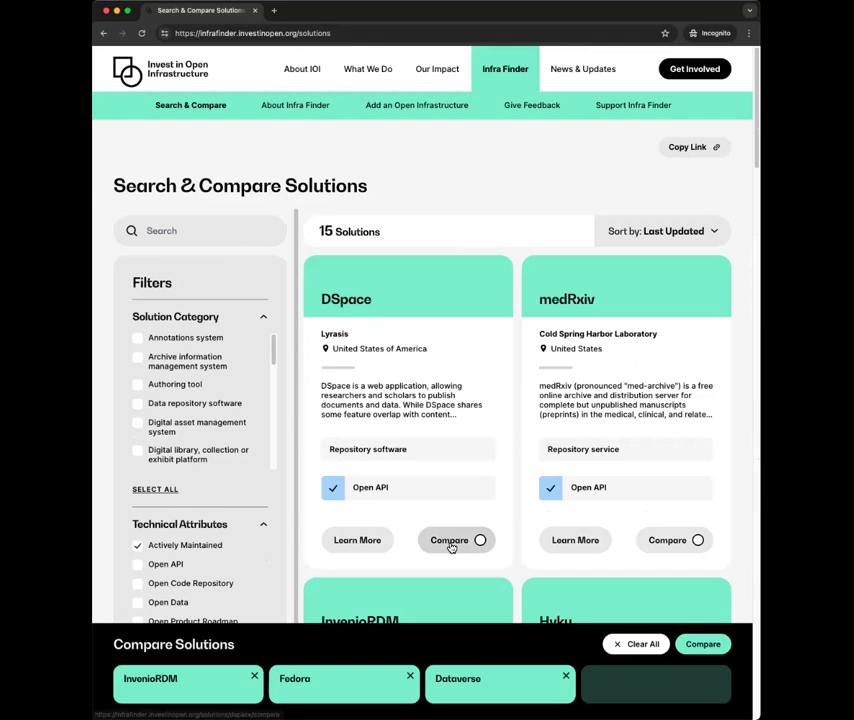
pyautogui.click(452, 545)
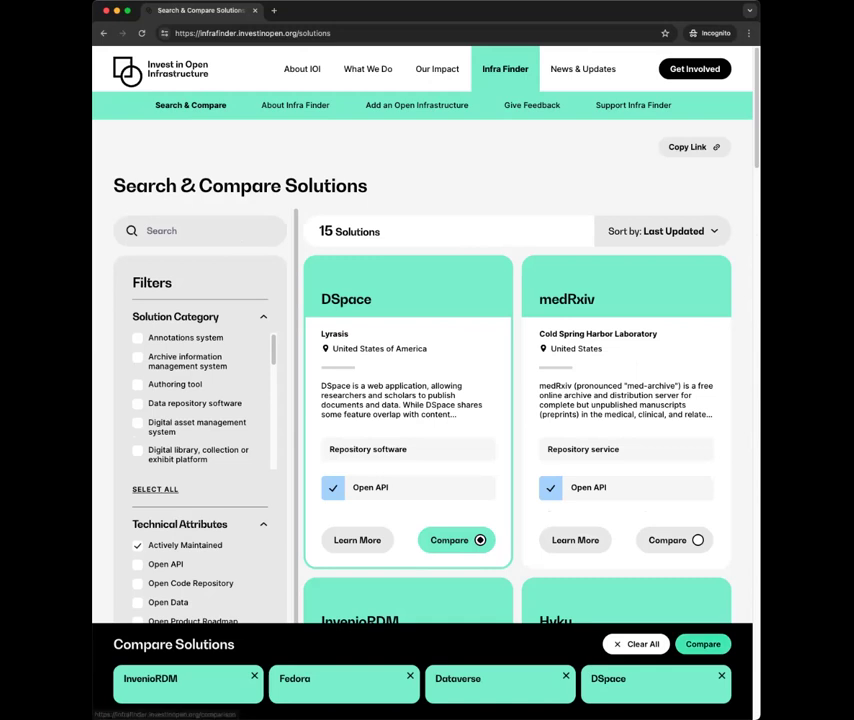
# Step: Open the InvenioRDM, Fedora, Dataverse and DSpace comparison and copy its link
pyautogui.click(703, 644)
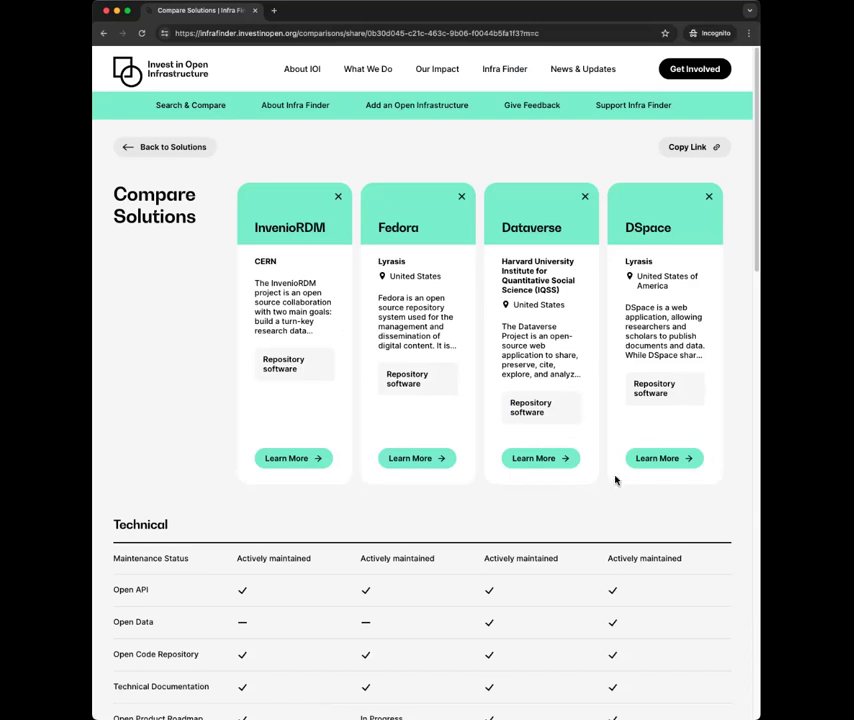
pyautogui.click(674, 154)
# Step: Review the full comparison table, then remove Fedora from the comparison
pyautogui.scroll(-2, 171, 448)
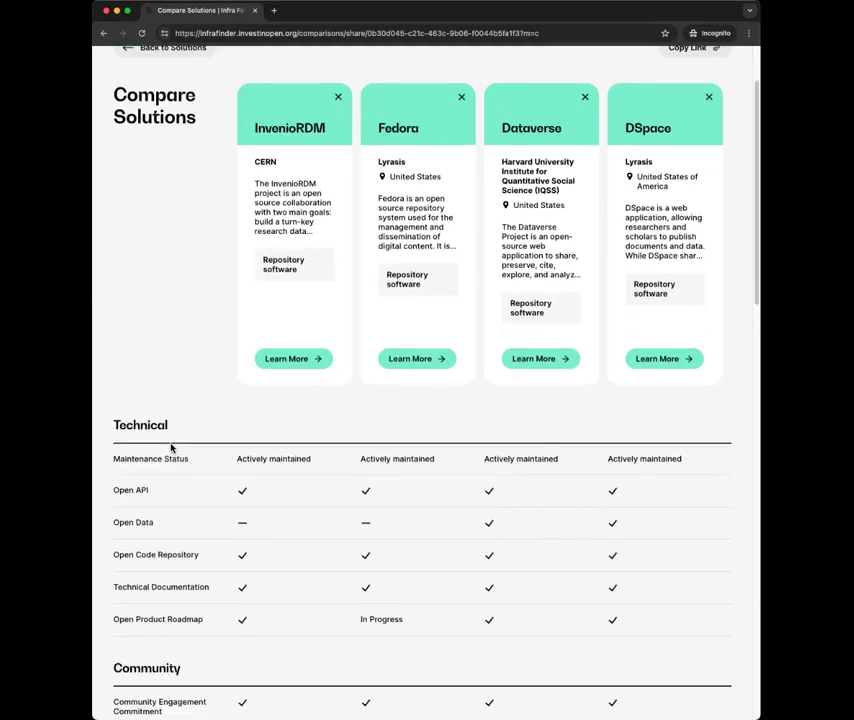
pyautogui.scroll(-2, 173, 447)
pyautogui.scroll(-3, 174, 448)
pyautogui.scroll(-2, 179, 448)
pyautogui.scroll(-5, 259, 476)
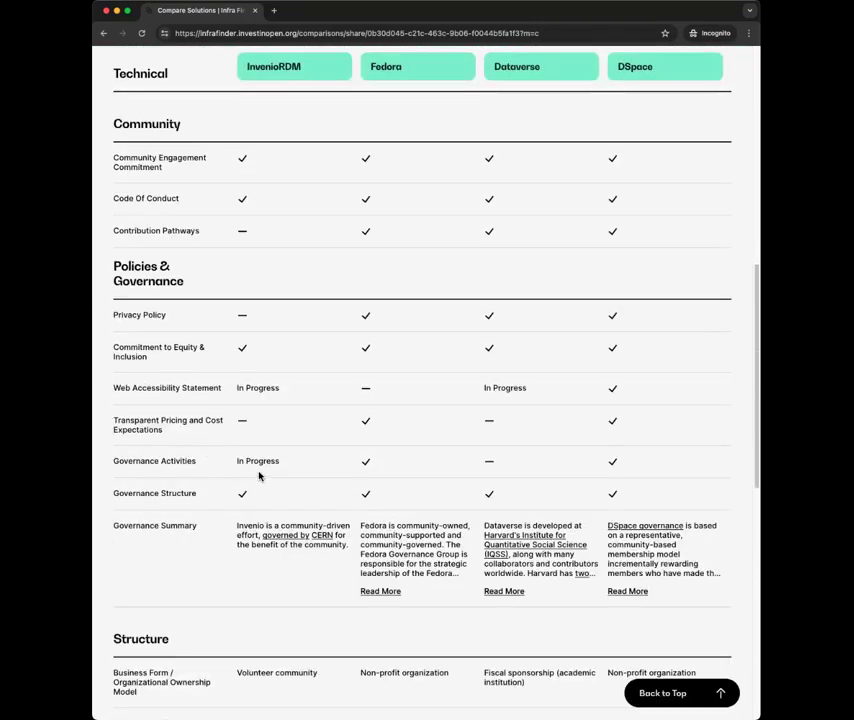
pyautogui.scroll(-1, 268, 479)
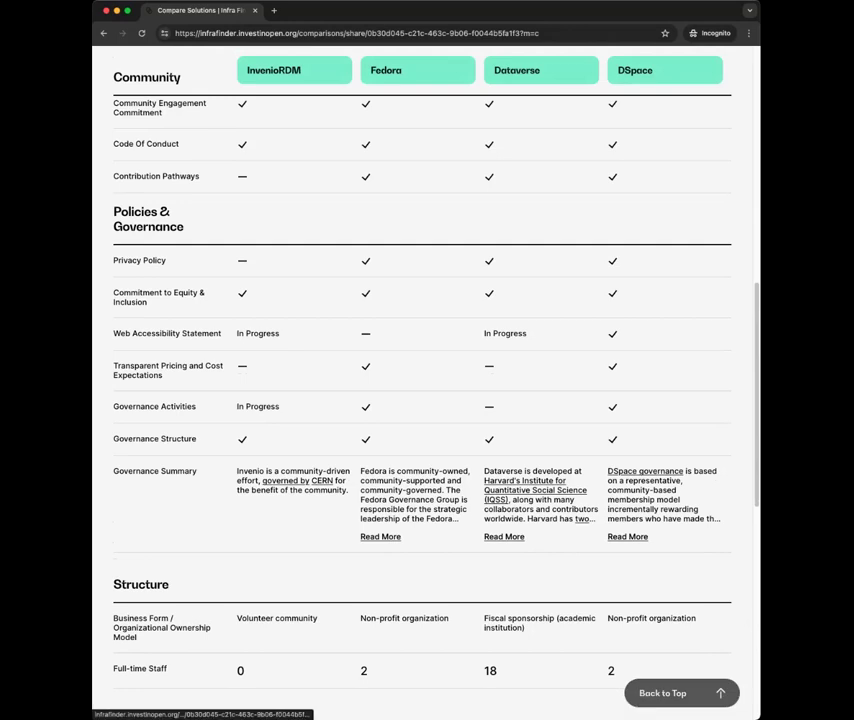
pyautogui.click(665, 692)
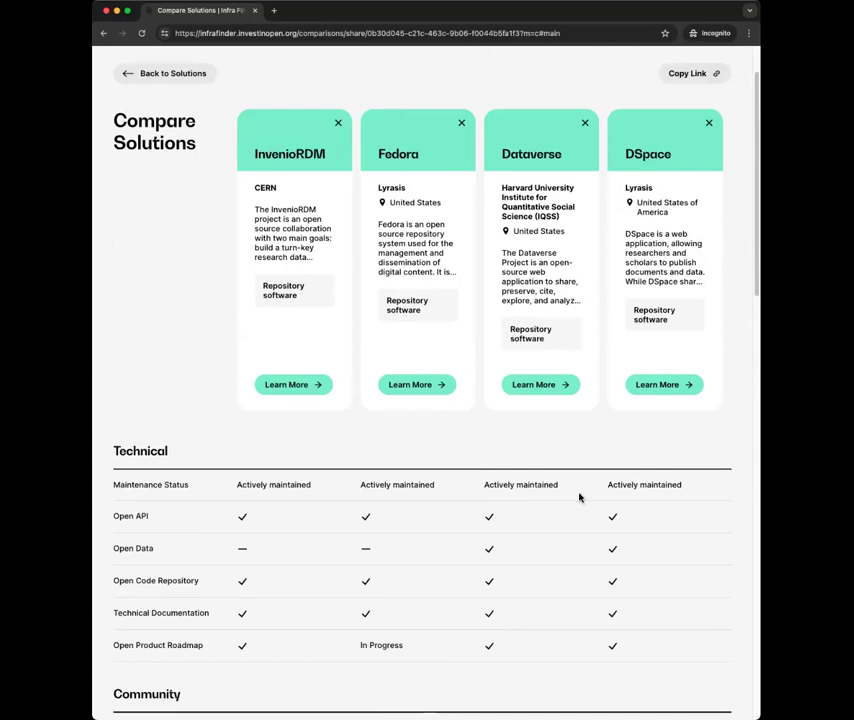
pyautogui.click(462, 123)
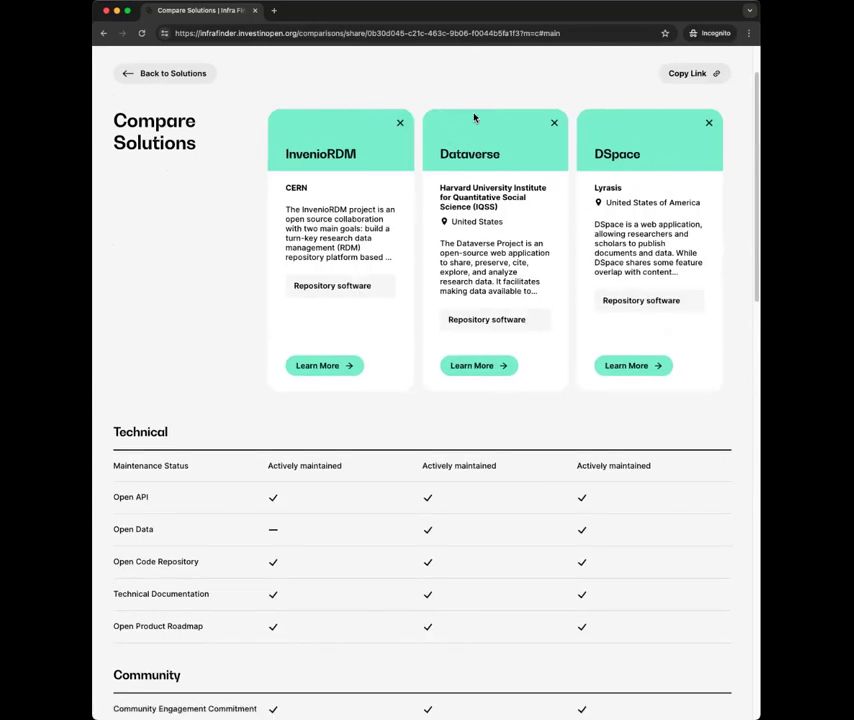
# Step: Open DSpace's full record from the comparison via Learn More
pyautogui.click(620, 368)
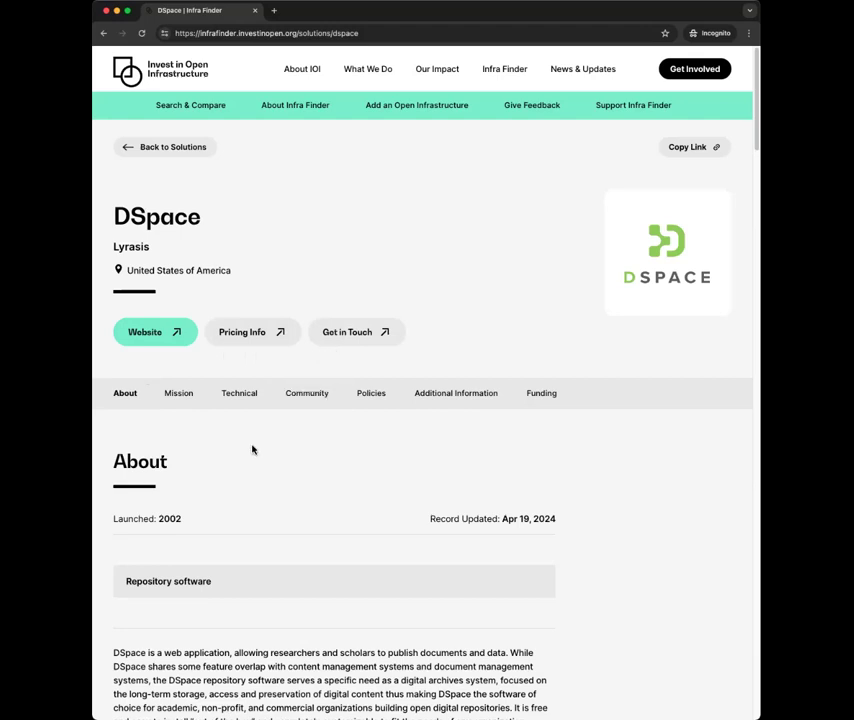
pyautogui.click(169, 396)
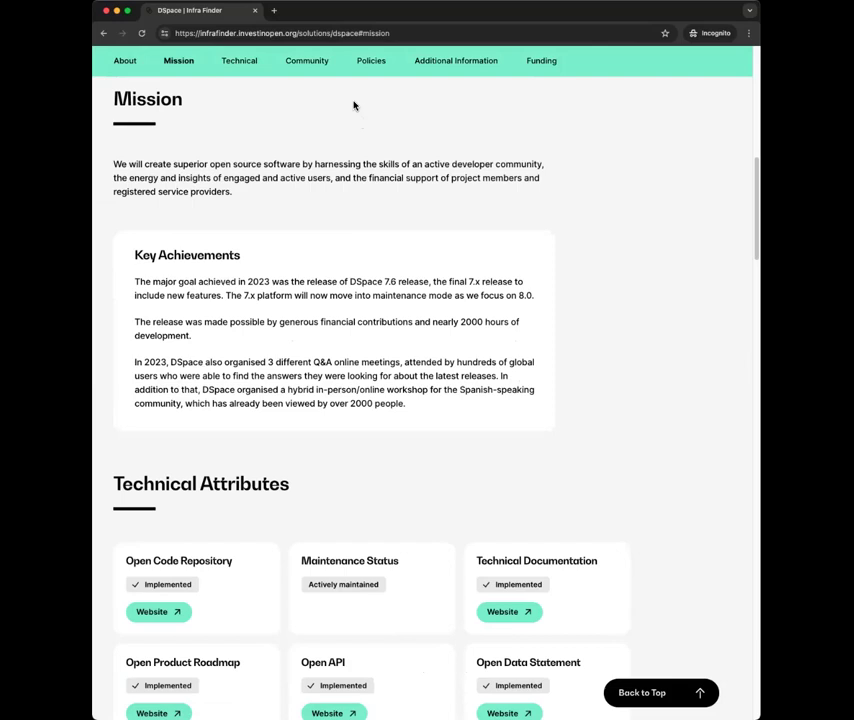
pyautogui.click(298, 64)
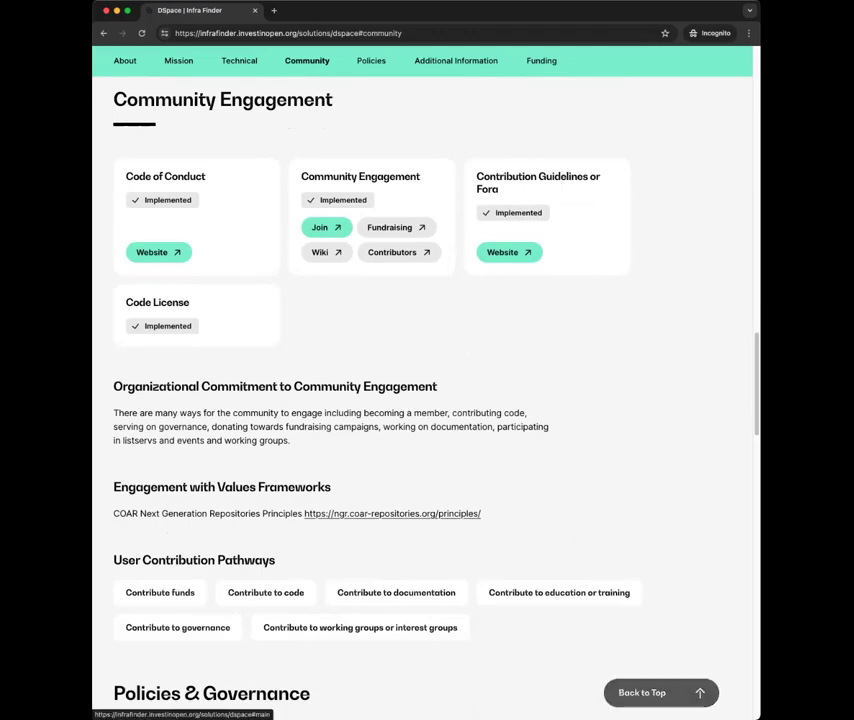
pyautogui.click(660, 692)
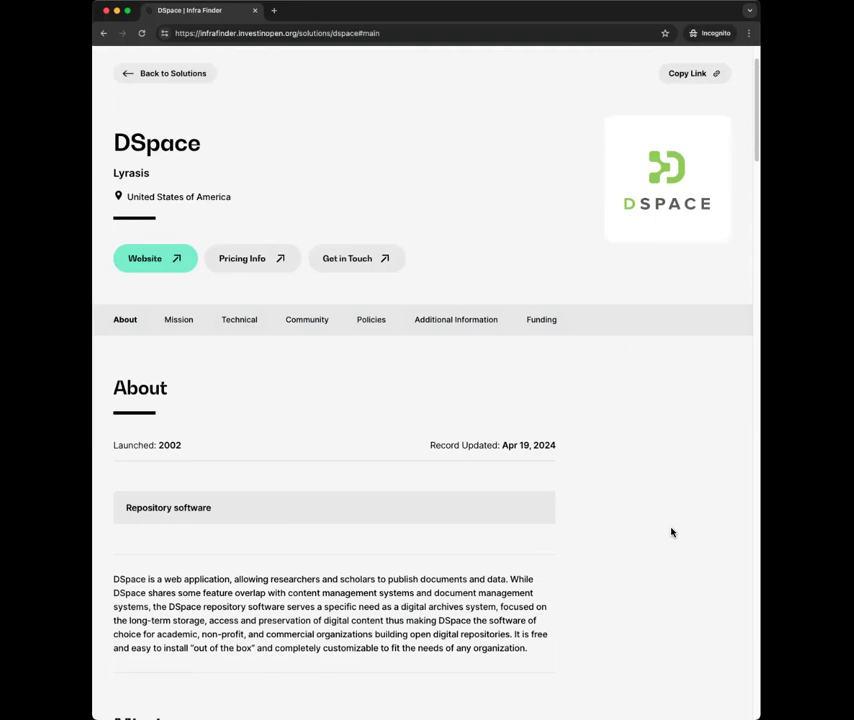
# Step: Go back to the solutions list and reopen the InvenioRDM, Dataverse and DSpace comparison
pyautogui.click(173, 75)
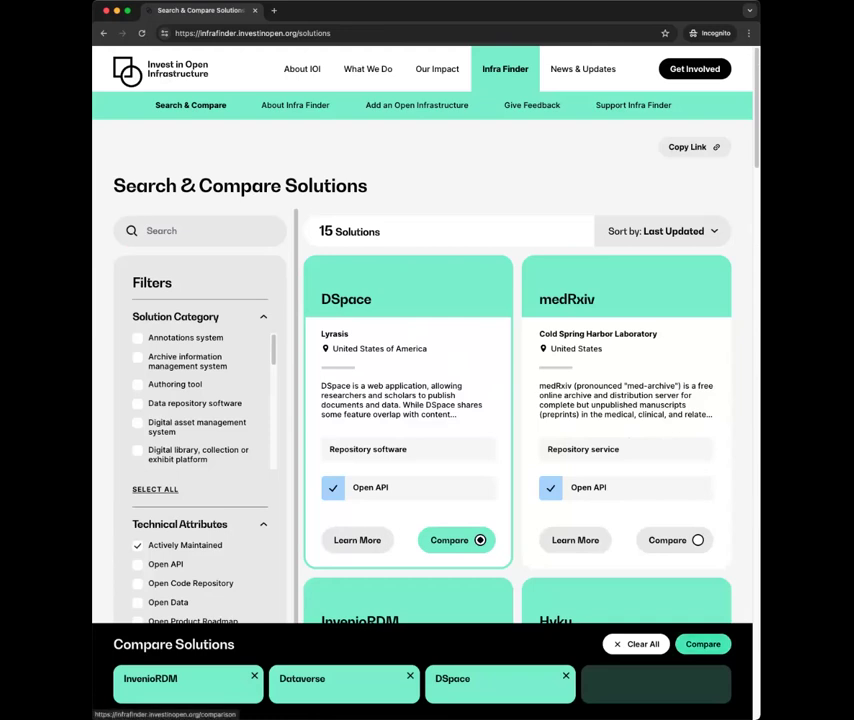
pyautogui.click(703, 644)
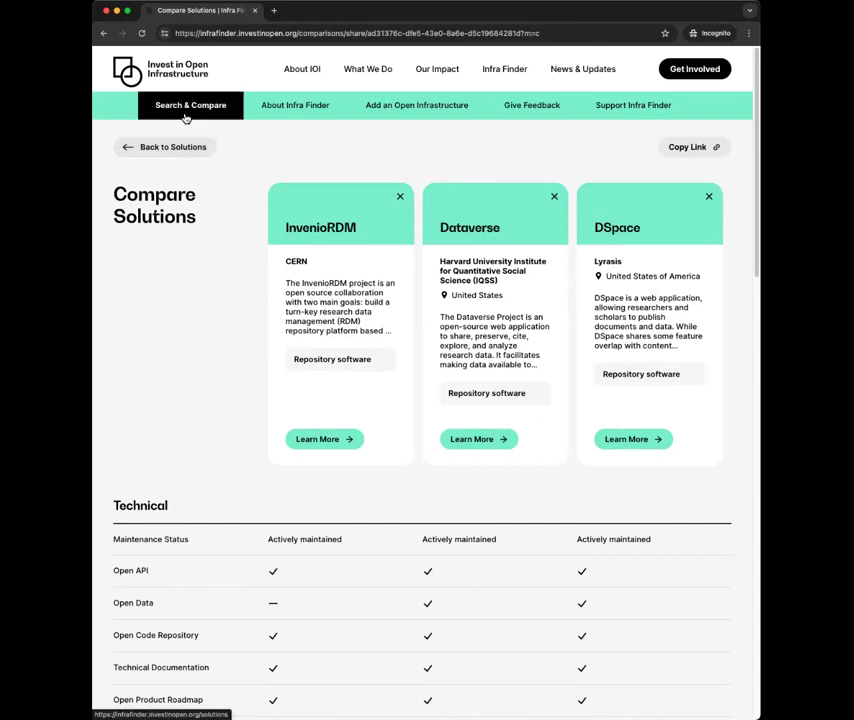
# Step: Clear the comparison and all filters so all 57 solutions are listed
pyautogui.click(184, 115)
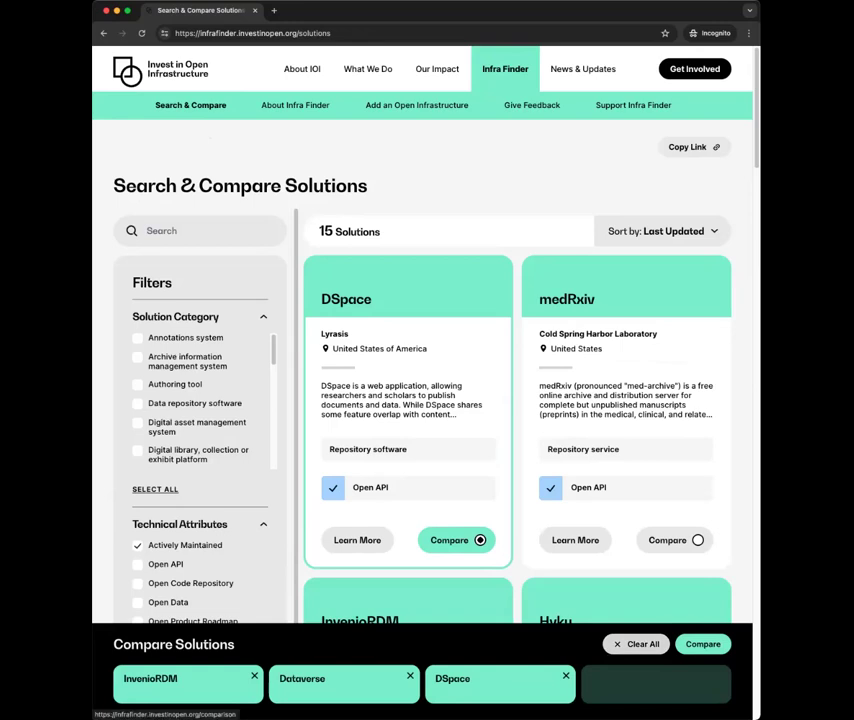
pyautogui.click(703, 644)
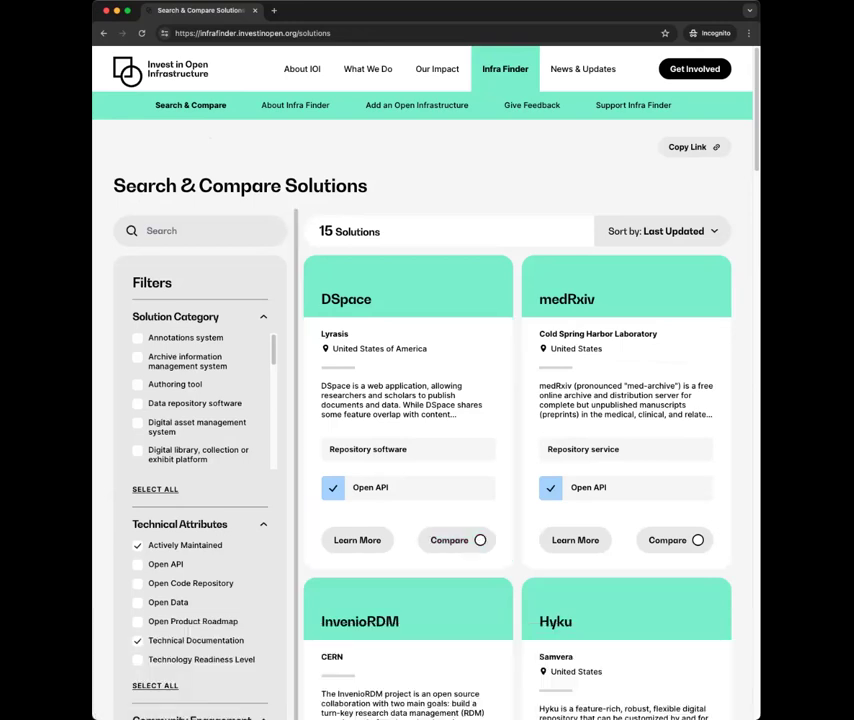
pyautogui.click(267, 527)
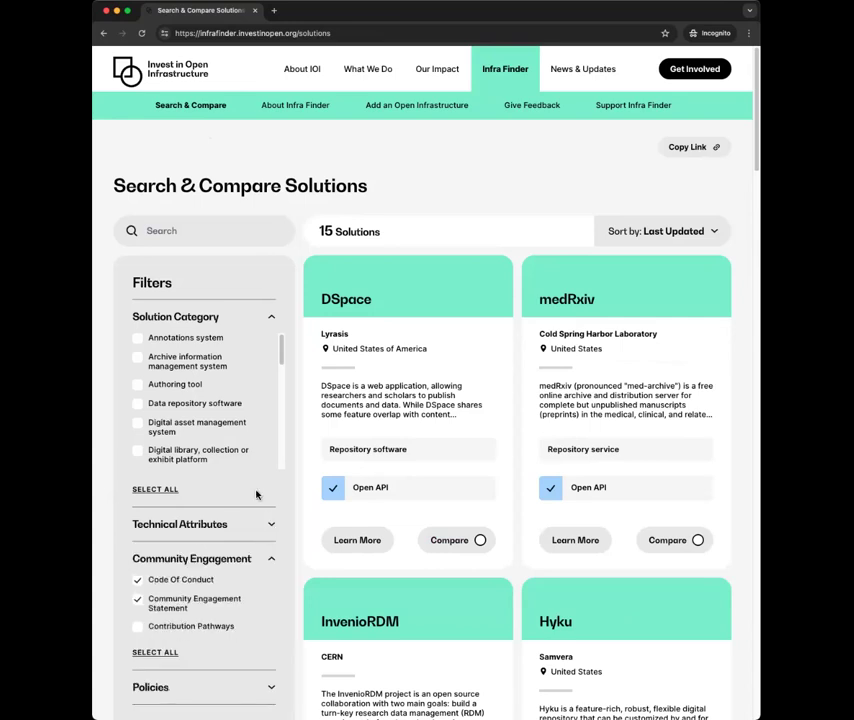
pyautogui.click(275, 320)
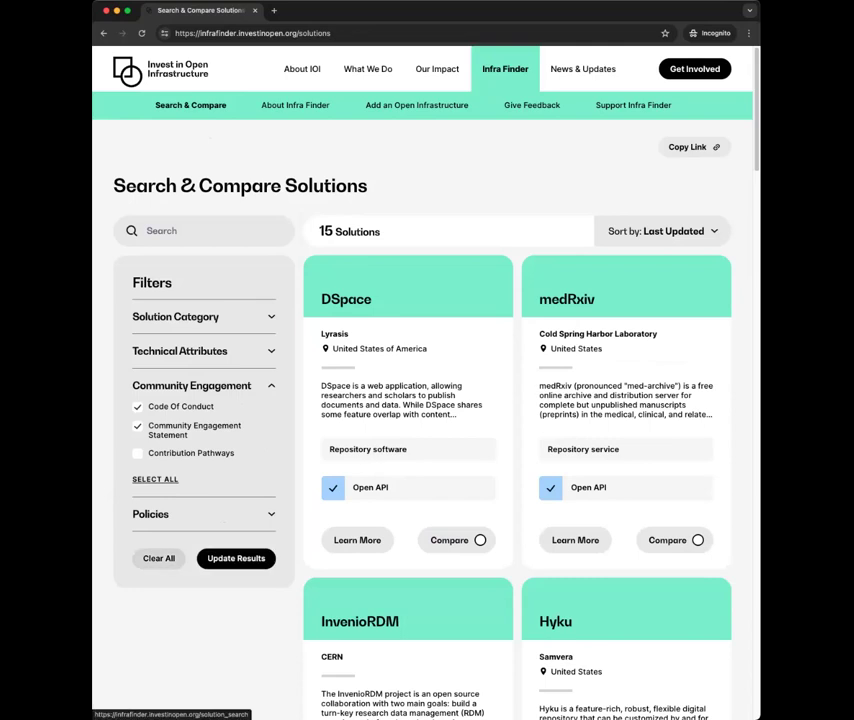
pyautogui.click(158, 558)
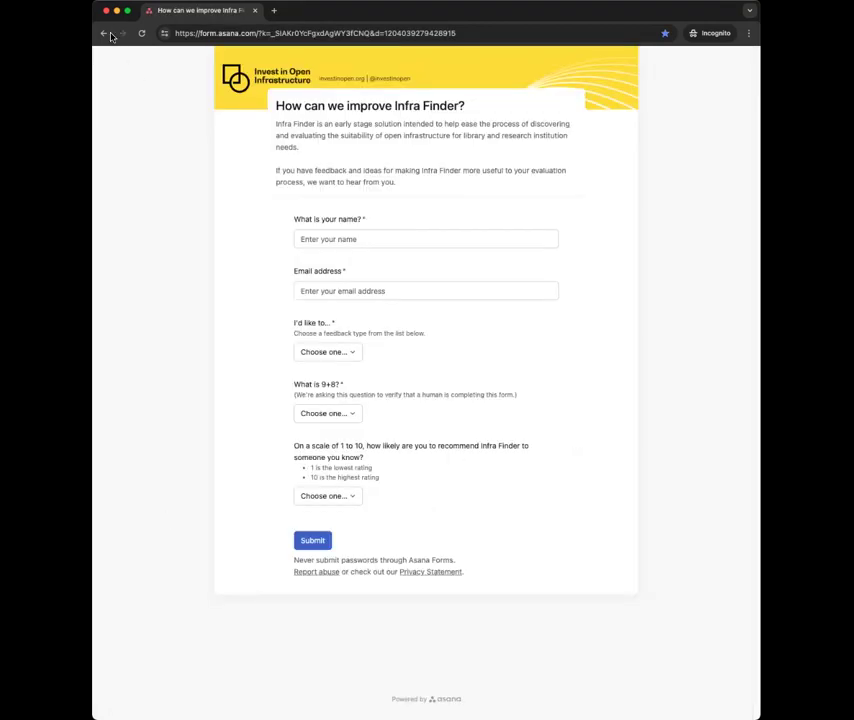
pyautogui.click(105, 35)
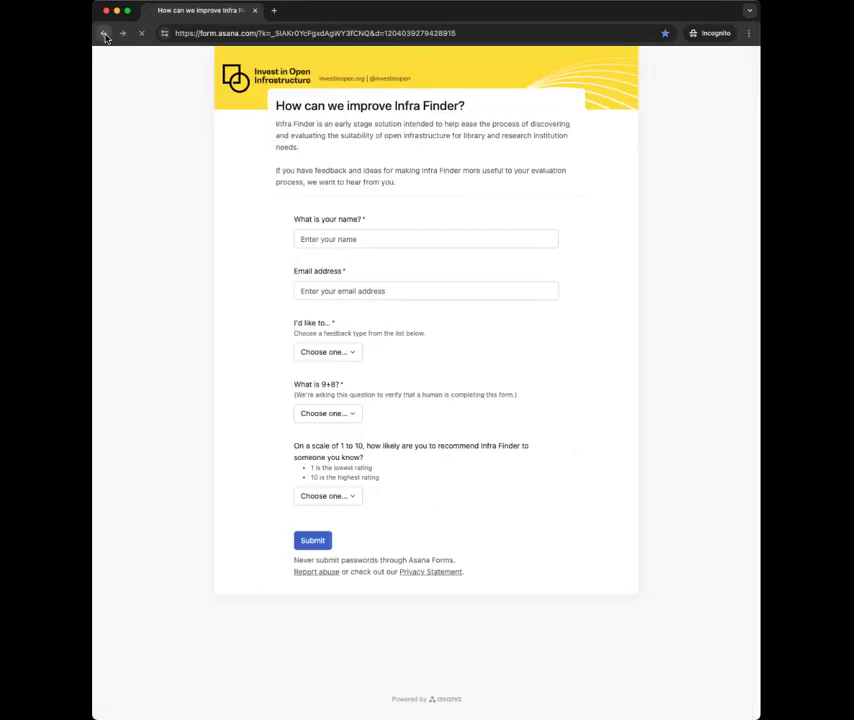